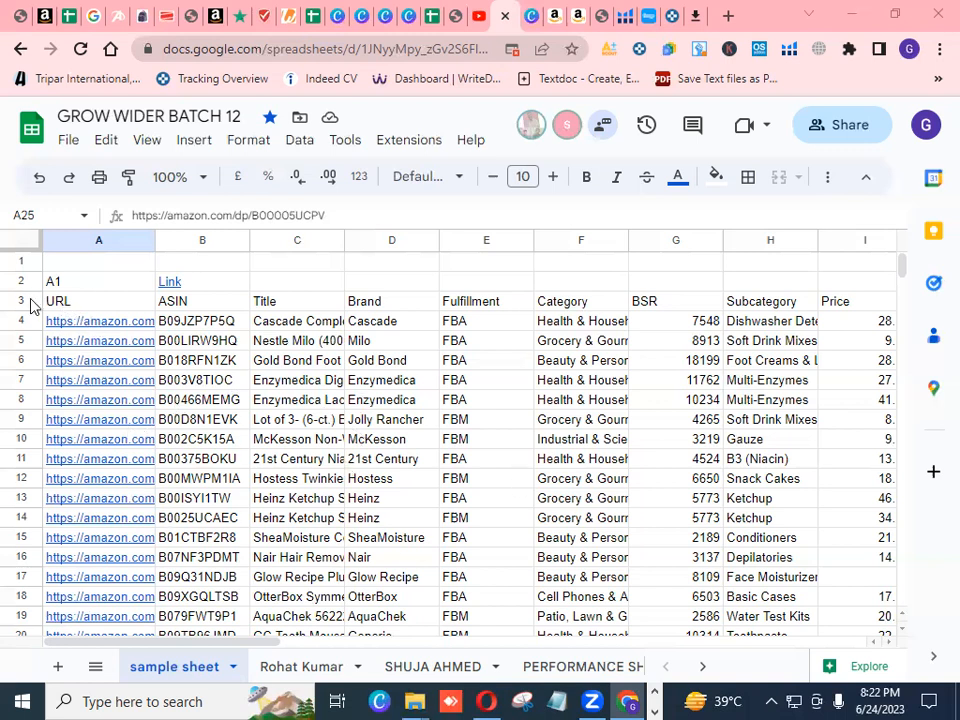
Select the header row of the sample sheet from URL in A3 across to the Sales to Reviews column, AE3
{"action": "left_click", "coordinate": [87, 304]}
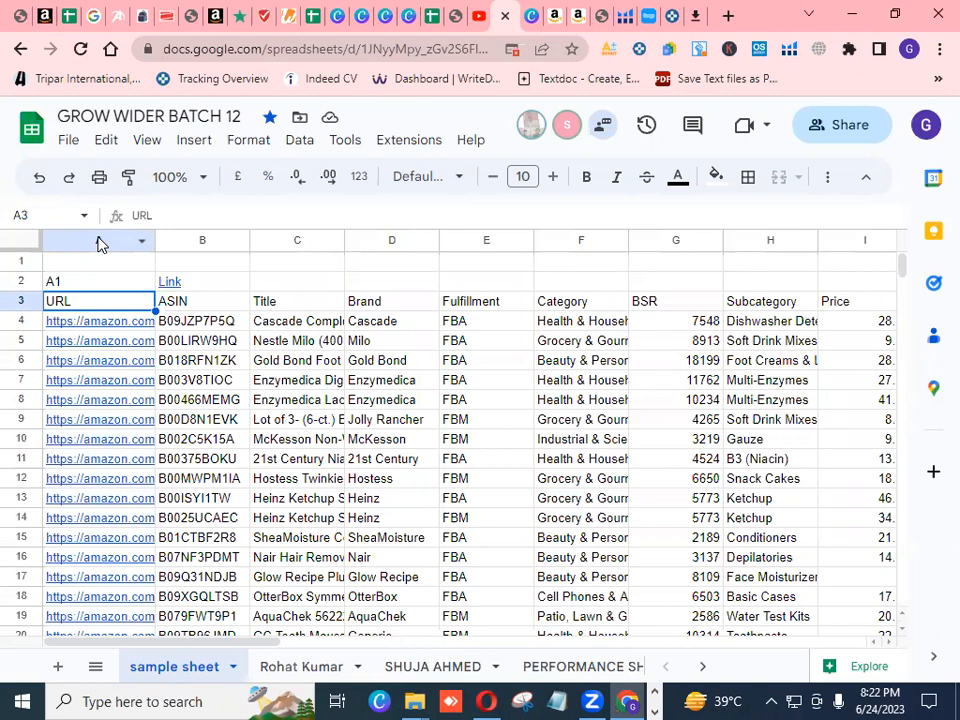
{"action": "key", "text": "shift+Right"}
{"action": "key", "text": "shift+Right"}
{"action": "key", "text": "shift+Right"}
{"action": "key", "text": "shift+Right"}
{"action": "key", "text": "shift+Right"}
{"action": "key", "text": "shift+Right"}
{"action": "key", "text": "shift+Right"}
{"action": "key", "text": "shift+Right"}
{"action": "key", "text": "shift+Right"}
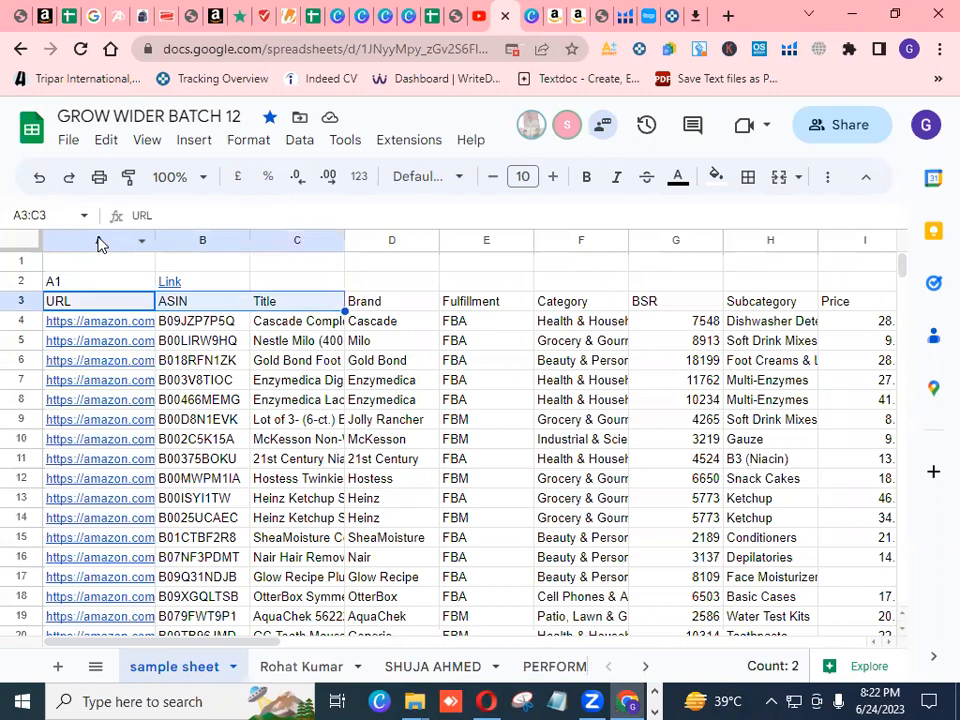
{"action": "key", "text": "shift+Right"}
{"action": "key", "text": "shift+Right"}
{"action": "key", "text": "shift+Right"}
{"action": "key", "text": "shift+Right"}
{"action": "key", "text": "shift+Right"}
{"action": "key", "text": "shift+Right"}
{"action": "key", "text": "shift+Right"}
{"action": "key", "text": "shift+Right"}
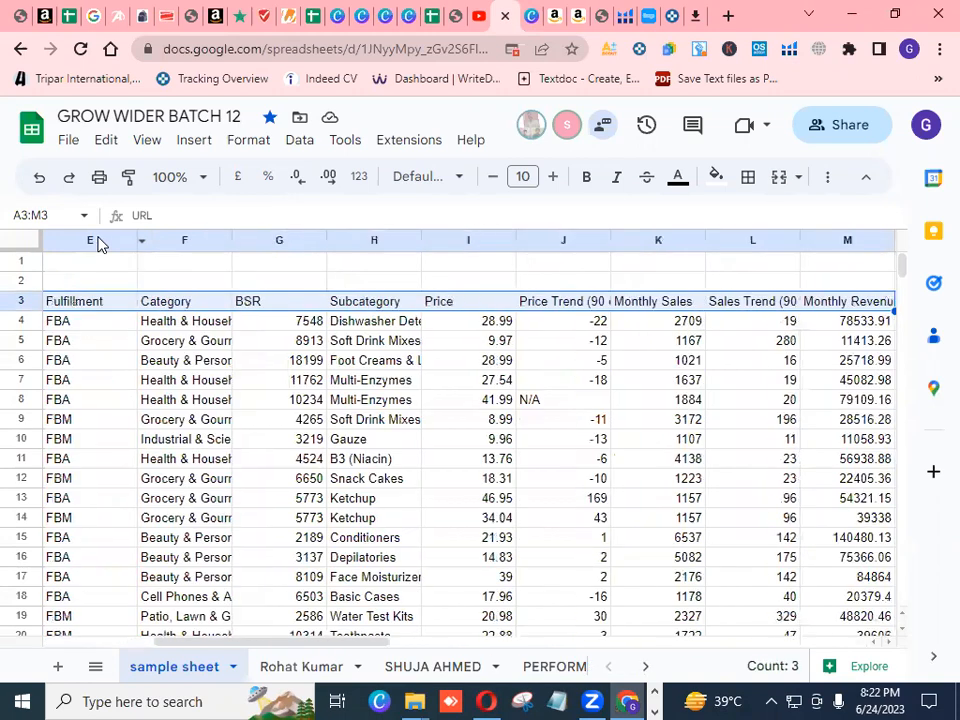
{"action": "key", "text": "shift+Right"}
{"action": "key", "text": "shift+Right"}
{"action": "key", "text": "shift+Right"}
{"action": "key", "text": "shift+Right"}
{"action": "key", "text": "shift+Right"}
{"action": "key", "text": "shift+Right"}
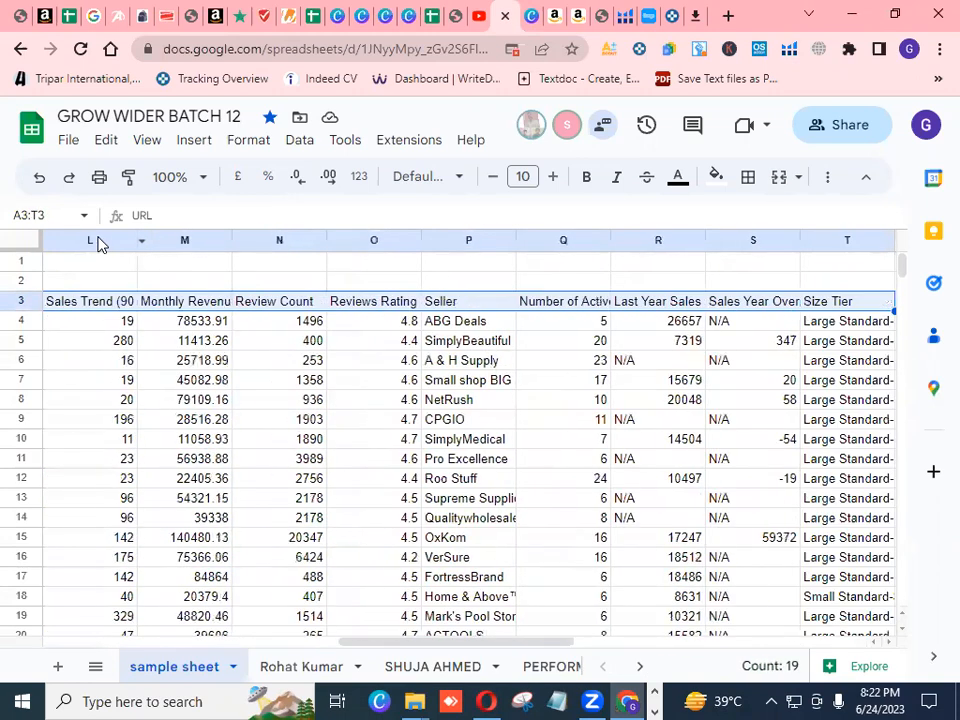
{"action": "key", "text": "shift+Right"}
{"action": "key", "text": "shift+Right"}
{"action": "key", "text": "shift+Right"}
{"action": "key", "text": "shift+Right"}
{"action": "key", "text": "shift+Right"}
{"action": "key", "text": "shift+Right"}
{"action": "key", "text": "shift+Right"}
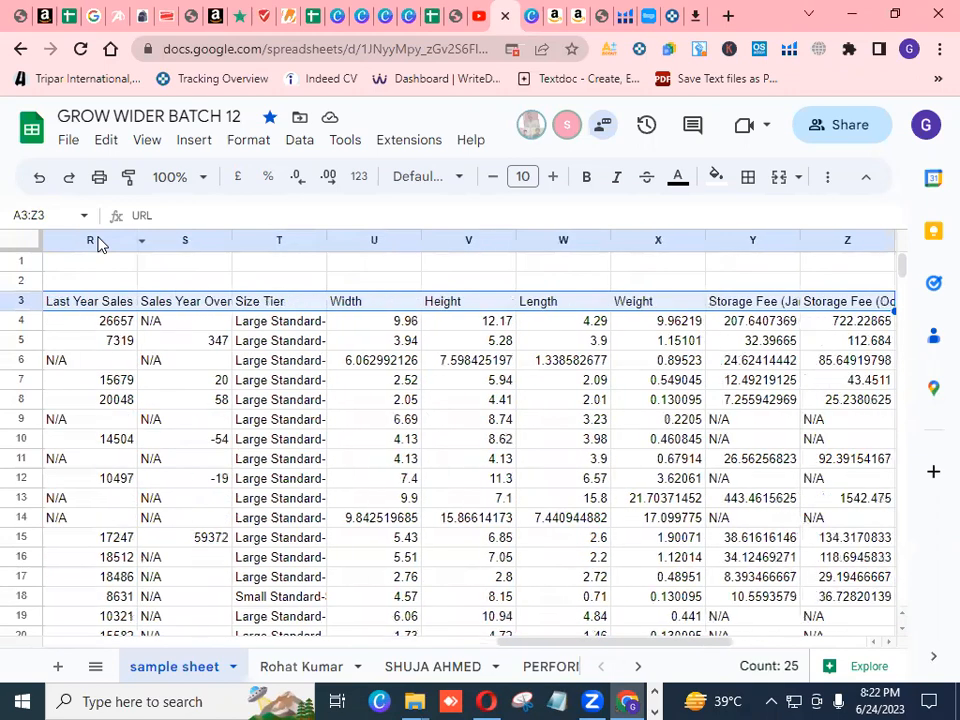
{"action": "key", "text": "shift+Right"}
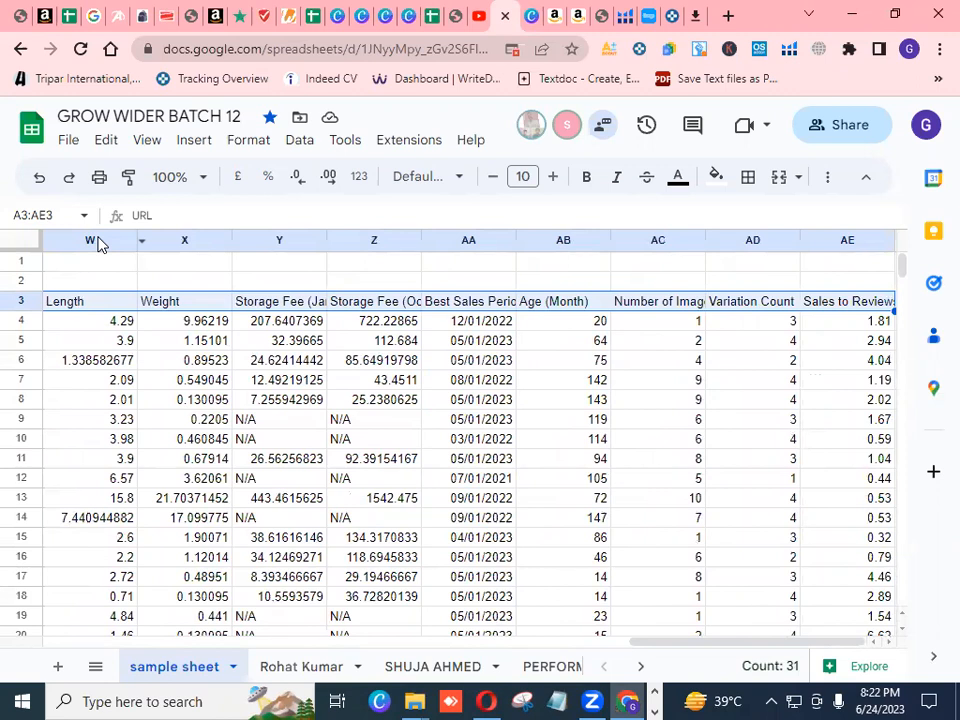
Extend the header row selection down through the product rows to row 458, covering the range A3:AE458
{"action": "key", "text": "shift+Down"}
{"action": "key", "text": "shift+Down"}
{"action": "key", "text": "shift+Down"}
{"action": "key", "text": "shift+Down"}
{"action": "key", "text": "shift+Down"}
{"action": "key", "text": "shift+Down"}
{"action": "key", "text": "shift+Down"}
{"action": "key", "text": "shift+Down"}
{"action": "key", "text": "shift+Down"}
{"action": "key", "text": "shift+Down"}
{"action": "key", "text": "shift+Down"}
{"action": "key", "text": "shift+Down"}
{"action": "key", "text": "shift+Down"}
{"action": "key", "text": "shift+Down"}
{"action": "key", "text": "shift+Down"}
{"action": "key", "text": "shift+Down"}
{"action": "key", "text": "shift+Down"}
{"action": "key", "text": "shift+Down"}
{"action": "key", "text": "shift+Down"}
{"action": "key", "text": "shift+Down"}
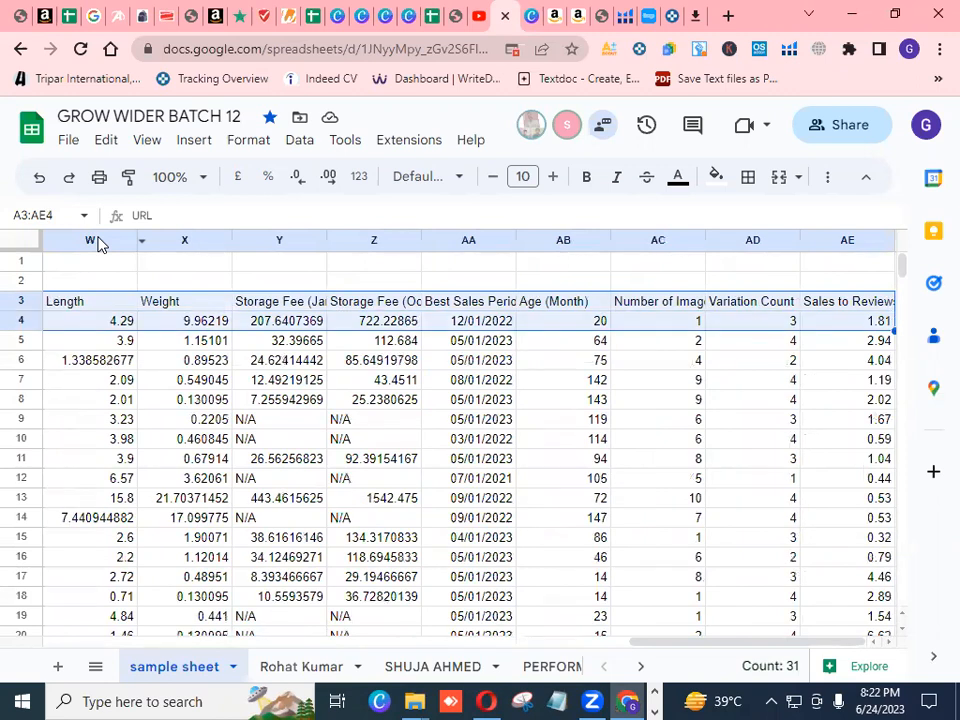
{"action": "key", "text": "shift+Down"}
{"action": "key", "text": "shift+Down"}
{"action": "key", "text": "shift+Down"}
{"action": "key", "text": "shift+Down"}
{"action": "key", "text": "shift+Down"}
{"action": "key", "text": "shift+Down"}
{"action": "key", "text": "shift+Down"}
{"action": "key", "text": "shift+Down"}
{"action": "key", "text": "shift+Down"}
{"action": "key", "text": "shift+Down"}
{"action": "key", "text": "shift+Down"}
{"action": "key", "text": "shift+Down"}
{"action": "key", "text": "shift+Down"}
{"action": "key", "text": "shift+Down"}
{"action": "key", "text": "shift+Down"}
{"action": "key", "text": "shift+Down"}
{"action": "key", "text": "shift+Down"}
{"action": "key", "text": "shift+Down"}
{"action": "key", "text": "shift+Down"}
{"action": "key", "text": "shift+Down"}
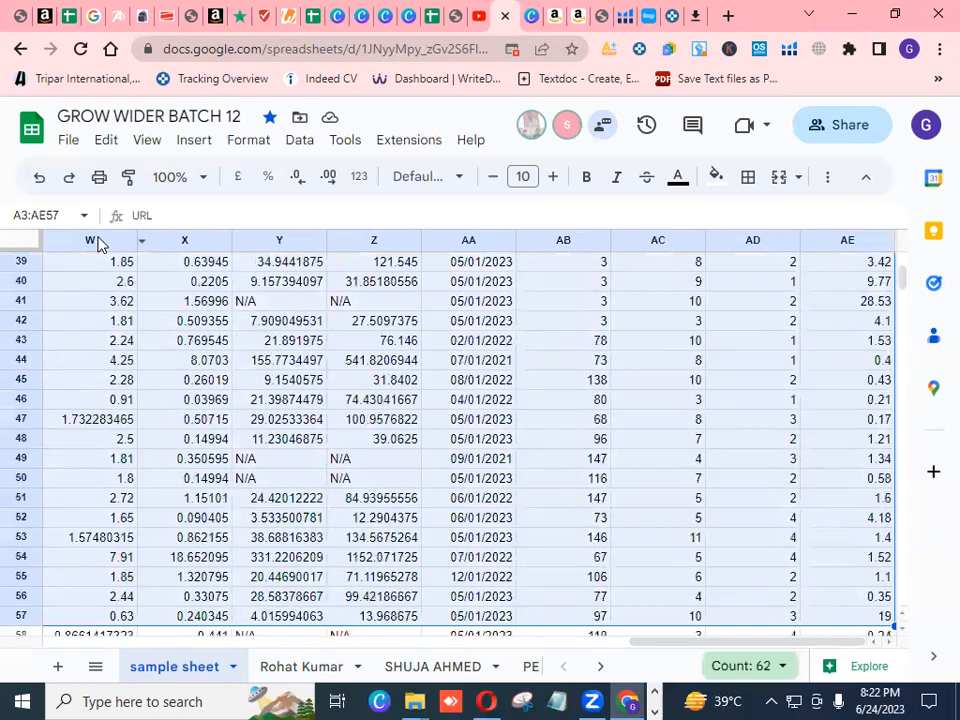
{"action": "key", "text": "shift+Down"}
{"action": "key", "text": "shift+Down"}
{"action": "key", "text": "shift+Down"}
{"action": "key", "text": "shift+Down"}
{"action": "key", "text": "shift+Down"}
{"action": "key", "text": "shift+Down"}
{"action": "key", "text": "shift+Down"}
{"action": "key", "text": "shift+Down"}
{"action": "key", "text": "shift+Down"}
{"action": "key", "text": "shift+Down"}
{"action": "key", "text": "shift+Down"}
{"action": "key", "text": "shift+Down"}
{"action": "key", "text": "shift+Down"}
{"action": "key", "text": "shift+Down"}
{"action": "key", "text": "shift+Down"}
{"action": "key", "text": "shift+Down"}
{"action": "key", "text": "shift+Down"}
{"action": "key", "text": "shift+Down"}
{"action": "key", "text": "shift+Down"}
{"action": "key", "text": "shift+Down"}
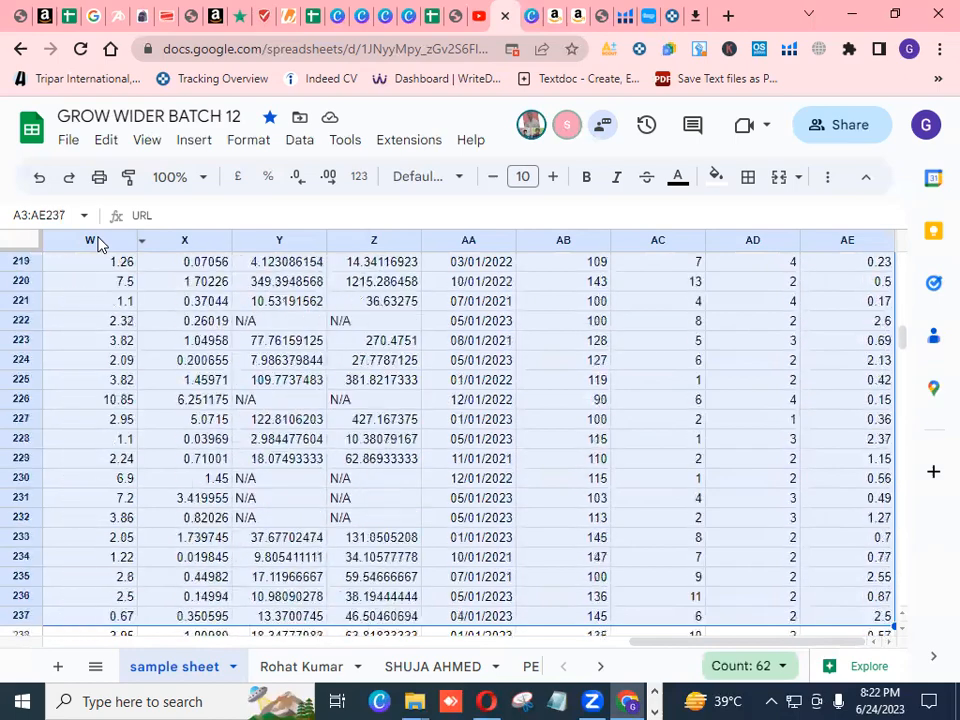
{"action": "key", "text": "shift+Down"}
{"action": "key", "text": "shift+Down"}
{"action": "key", "text": "shift+Down"}
{"action": "key", "text": "shift+Down"}
{"action": "key", "text": "shift+Down"}
{"action": "key", "text": "shift+Down"}
{"action": "key", "text": "shift+Down"}
{"action": "key", "text": "shift+Down"}
{"action": "key", "text": "shift+Down"}
{"action": "key", "text": "shift+Down"}
{"action": "key", "text": "shift+Down"}
{"action": "key", "text": "shift+Down"}
{"action": "key", "text": "shift+Down"}
{"action": "key", "text": "shift+Down"}
{"action": "key", "text": "shift+Down"}
{"action": "key", "text": "shift+Down"}
{"action": "key", "text": "shift+Down"}
{"action": "key", "text": "shift+Down"}
{"action": "key", "text": "shift+Down"}
{"action": "key", "text": "shift+Down"}
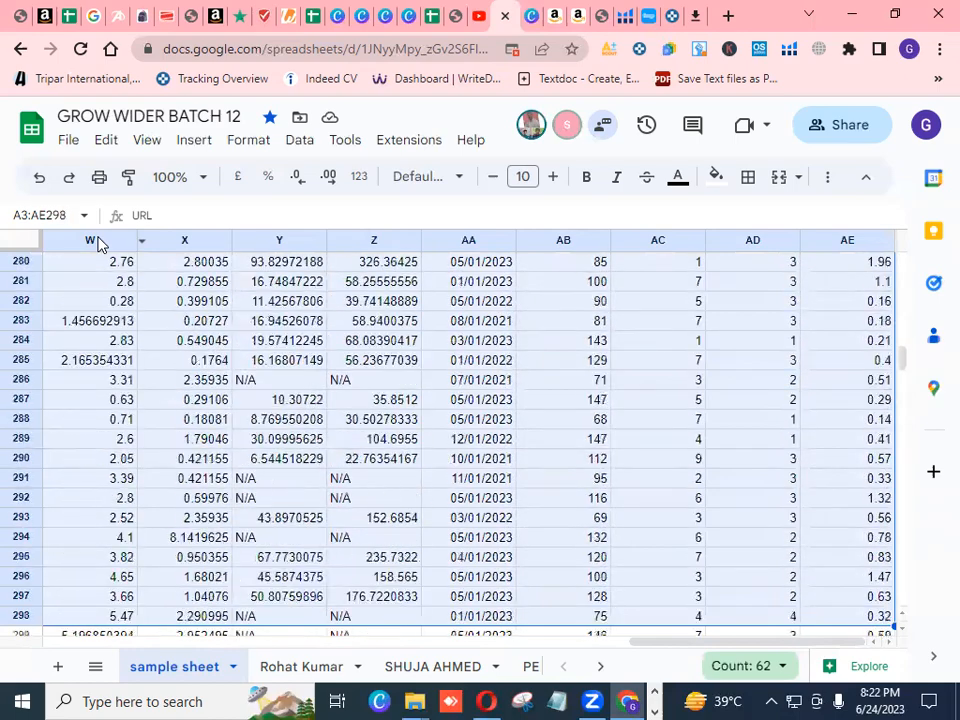
{"action": "key", "text": "shift+Down"}
{"action": "key", "text": "shift+Down"}
{"action": "key", "text": "shift+Down"}
{"action": "key", "text": "shift+Down"}
{"action": "key", "text": "shift+Down"}
{"action": "key", "text": "shift+Down"}
{"action": "key", "text": "shift+Down"}
{"action": "key", "text": "shift+Down"}
{"action": "key", "text": "shift+Down"}
{"action": "key", "text": "shift+Down"}
{"action": "key", "text": "shift+Down"}
{"action": "key", "text": "shift+Down"}
{"action": "key", "text": "shift+Down"}
{"action": "key", "text": "shift+Down"}
{"action": "key", "text": "shift+Down"}
{"action": "key", "text": "shift+Down"}
{"action": "key", "text": "shift+Down"}
{"action": "key", "text": "shift+Down"}
{"action": "key", "text": "shift+Down"}
{"action": "key", "text": "shift+Down"}
{"action": "key", "text": "shift+Down"}
{"action": "key", "text": "shift+Down"}
{"action": "key", "text": "shift+Down"}
{"action": "key", "text": "shift+Down"}
{"action": "key", "text": "shift+Down"}
{"action": "key", "text": "shift+Down"}
{"action": "key", "text": "shift+Down"}
{"action": "key", "text": "shift+Down"}
{"action": "key", "text": "shift+Down"}
{"action": "key", "text": "shift+Down"}
{"action": "key", "text": "shift+Down"}
{"action": "key", "text": "shift+Down"}
{"action": "key", "text": "shift+Down"}
{"action": "key", "text": "shift+Down"}
{"action": "key", "text": "shift+Down"}
{"action": "key", "text": "shift+Down"}
{"action": "key", "text": "shift+Down"}
{"action": "key", "text": "shift+Down"}
{"action": "key", "text": "shift+Down"}
{"action": "key", "text": "shift+Down"}
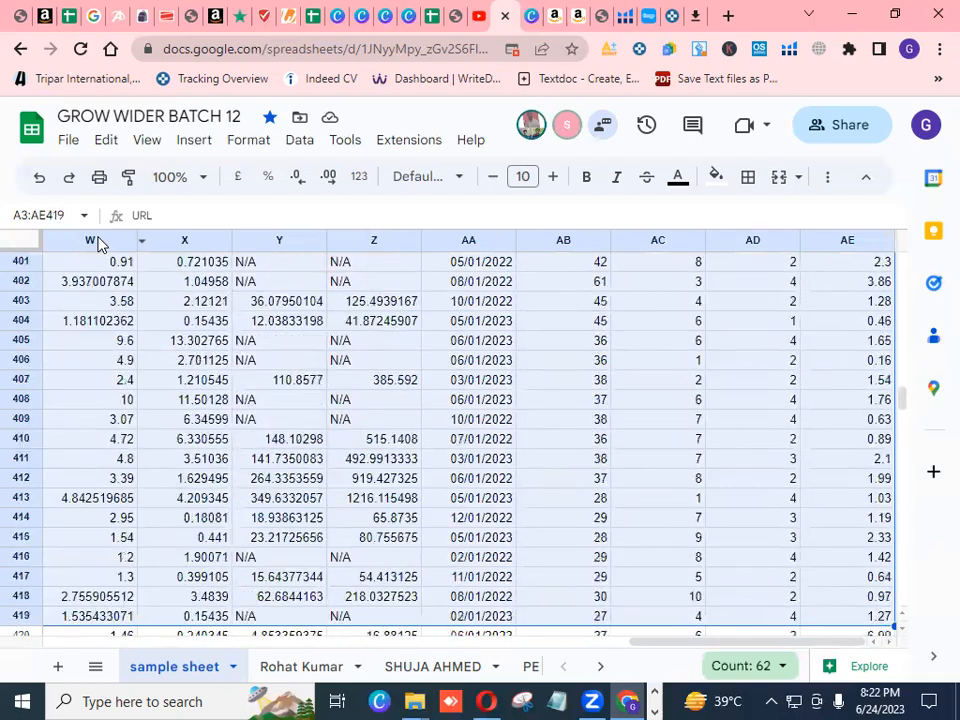
{"action": "key", "text": "shift+Down"}
{"action": "key", "text": "shift+Down"}
{"action": "key", "text": "shift+Down"}
{"action": "key", "text": "shift+Down"}
{"action": "key", "text": "shift+Down"}
{"action": "key", "text": "shift+Down"}
{"action": "key", "text": "shift+Down"}
{"action": "key", "text": "shift+Down"}
{"action": "key", "text": "shift+Down"}
{"action": "key", "text": "shift+Down"}
{"action": "key", "text": "shift+Down"}
{"action": "key", "text": "shift+Down"}
{"action": "key", "text": "shift+Down"}
{"action": "key", "text": "shift+Down"}
{"action": "key", "text": "shift+Down"}
{"action": "key", "text": "shift+Down"}
{"action": "key", "text": "shift+Down"}
{"action": "key", "text": "shift+Down"}
{"action": "key", "text": "shift+Down"}
{"action": "key", "text": "shift+Down"}
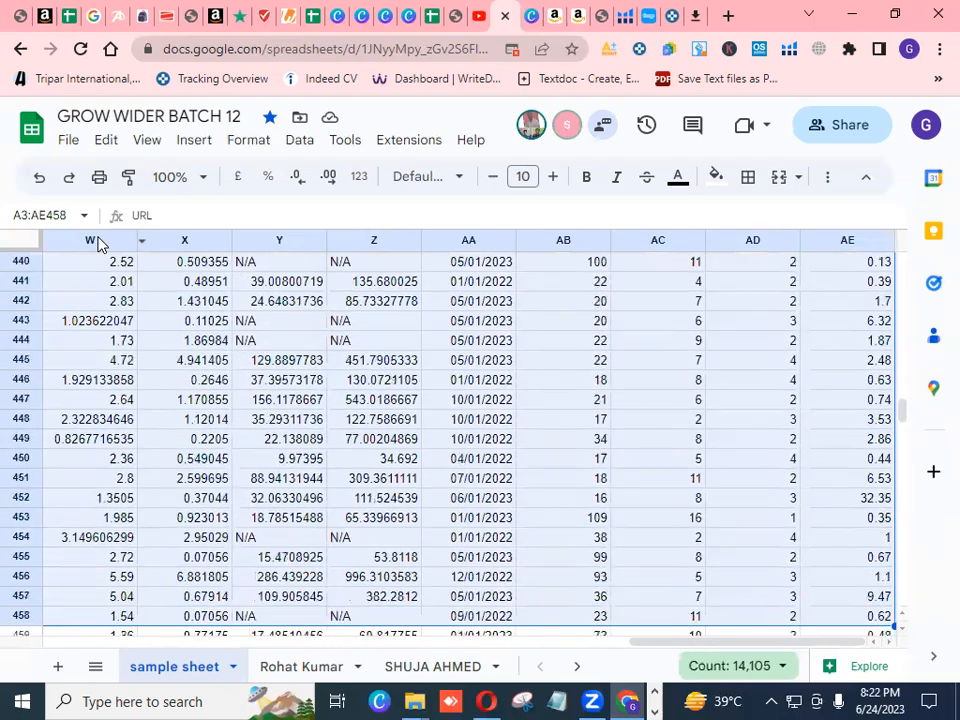
Extend the table selection down to the last product row, 503, covering the range A3:AE503
{"action": "key", "text": "shift+Down"}
{"action": "key", "text": "shift+Down"}
{"action": "key", "text": "shift+Down"}
{"action": "key", "text": "shift+Down"}
{"action": "key", "text": "shift+Down"}
{"action": "key", "text": "shift+Down"}
{"action": "key", "text": "shift+Down"}
{"action": "key", "text": "shift+Down"}
{"action": "key", "text": "shift+Down"}
{"action": "key", "text": "shift+Down"}
{"action": "key", "text": "shift+Down"}
{"action": "key", "text": "shift+Down"}
{"action": "key", "text": "shift+Down"}
{"action": "key", "text": "shift+Down"}
{"action": "key", "text": "shift+Down"}
{"action": "key", "text": "shift+Down"}
{"action": "key", "text": "shift+Down"}
{"action": "key", "text": "shift+Down"}
{"action": "key", "text": "shift+Down"}
{"action": "key", "text": "shift+Down"}
{"action": "key", "text": "shift+Down"}
{"action": "key", "text": "shift+Down"}
{"action": "key", "text": "shift+Down"}
{"action": "key", "text": "shift+Down"}
{"action": "key", "text": "shift+Down"}
{"action": "key", "text": "shift+Down"}
{"action": "key", "text": "shift+Down"}
{"action": "key", "text": "shift+Down"}
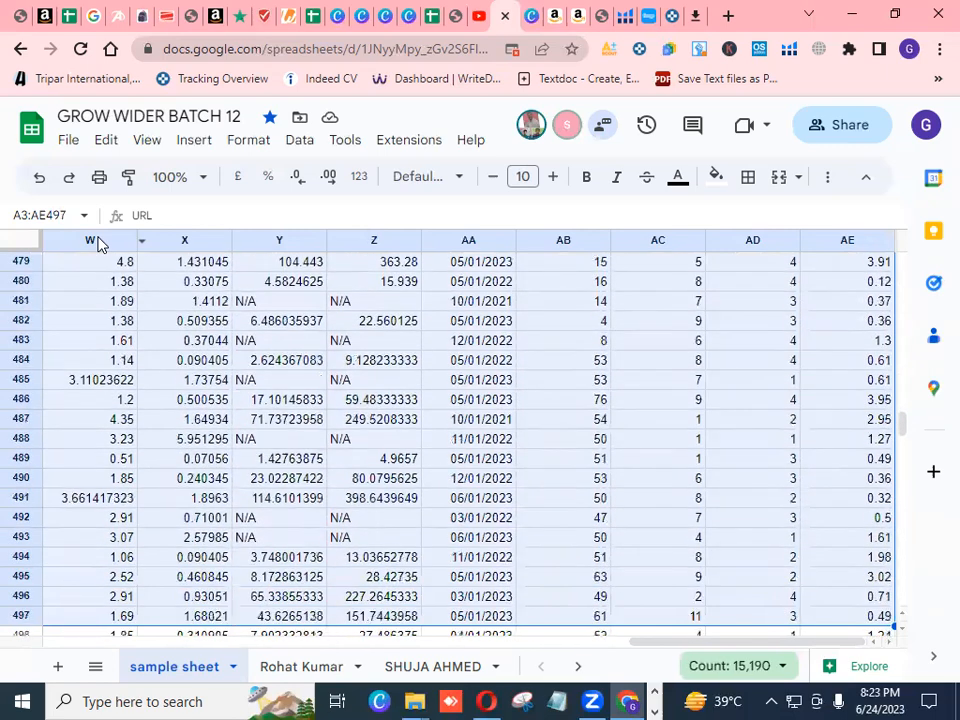
{"action": "key", "text": "shift+Down"}
{"action": "key", "text": "shift+Down"}
{"action": "key", "text": "shift+Down"}
{"action": "key", "text": "shift+Down"}
{"action": "key", "text": "shift+Down"}
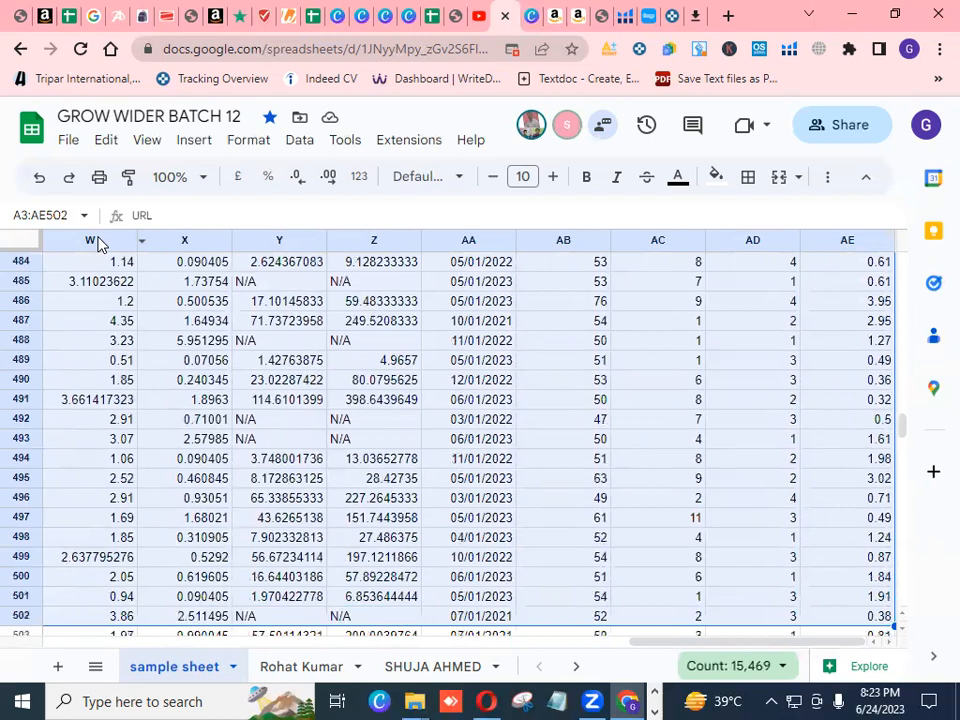
{"action": "key", "text": "shift+Down"}
{"action": "key", "text": "shift+Down"}
{"action": "key", "text": "shift+Up"}
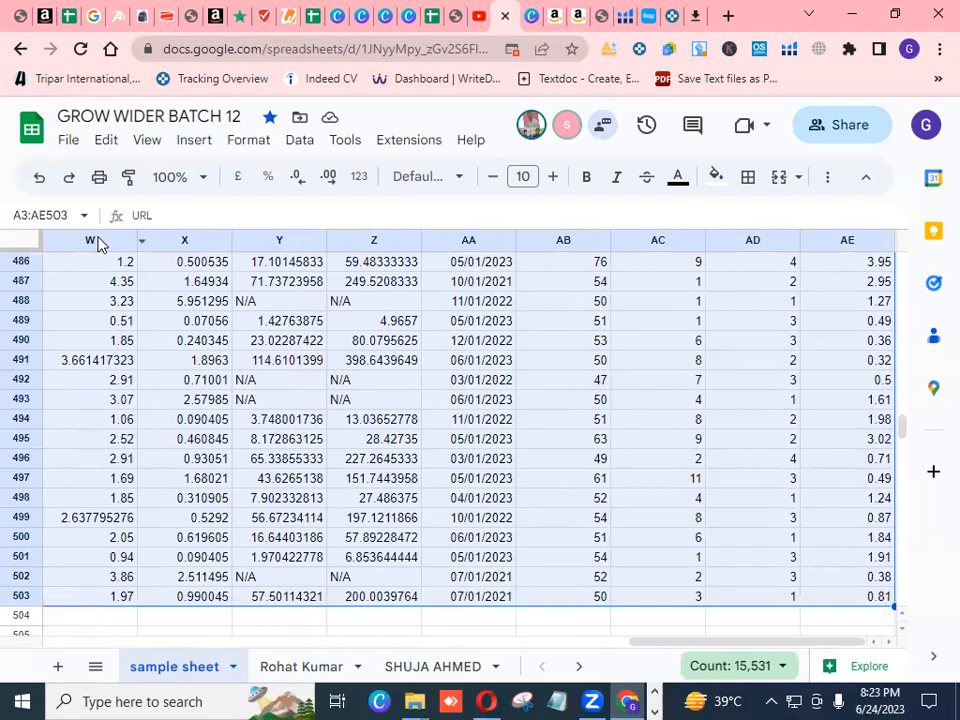
Copy the selected product table and clear the contents of its original range, A3:AE503
{"action": "key", "text": "ctrl+c"}
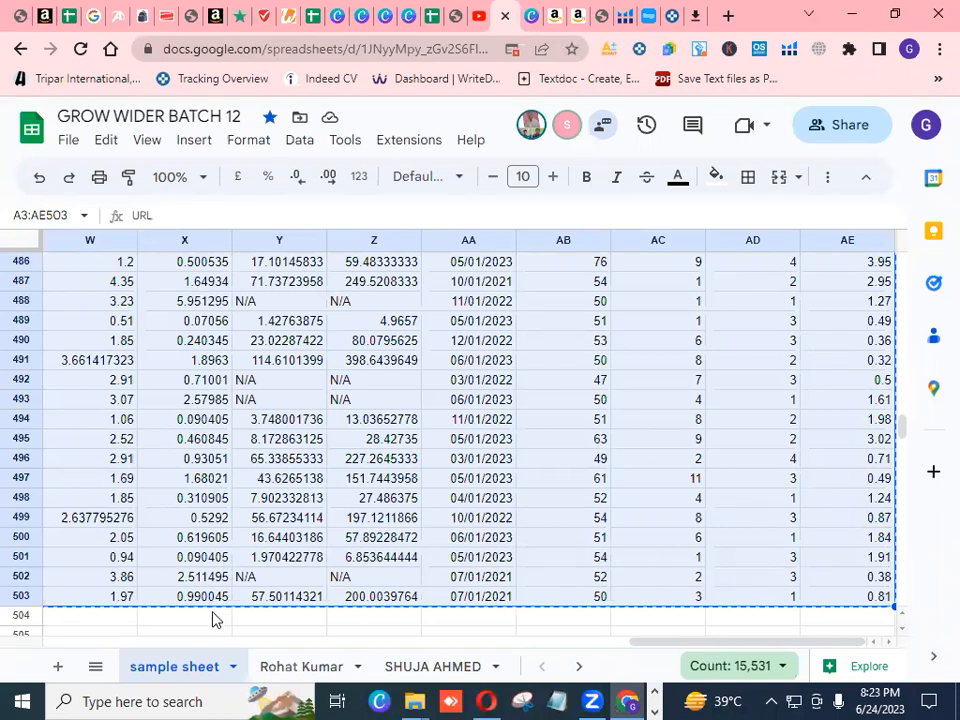
{"action": "left_click_drag", "start_coordinate": [684, 648], "coordinate": [66, 668]}
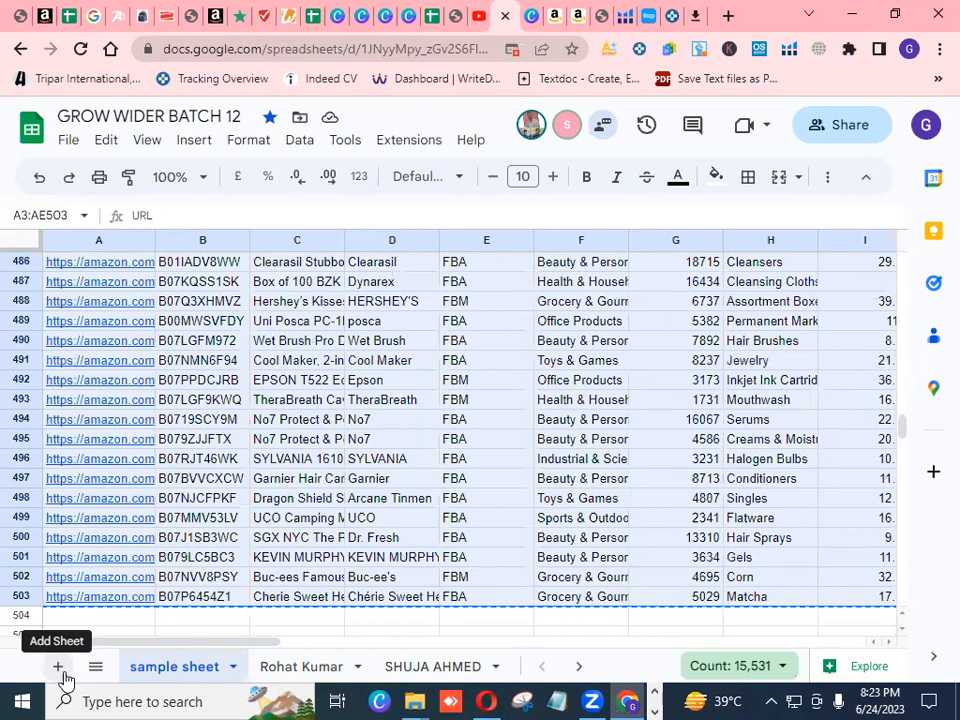
{"action": "key", "text": "Delete"}
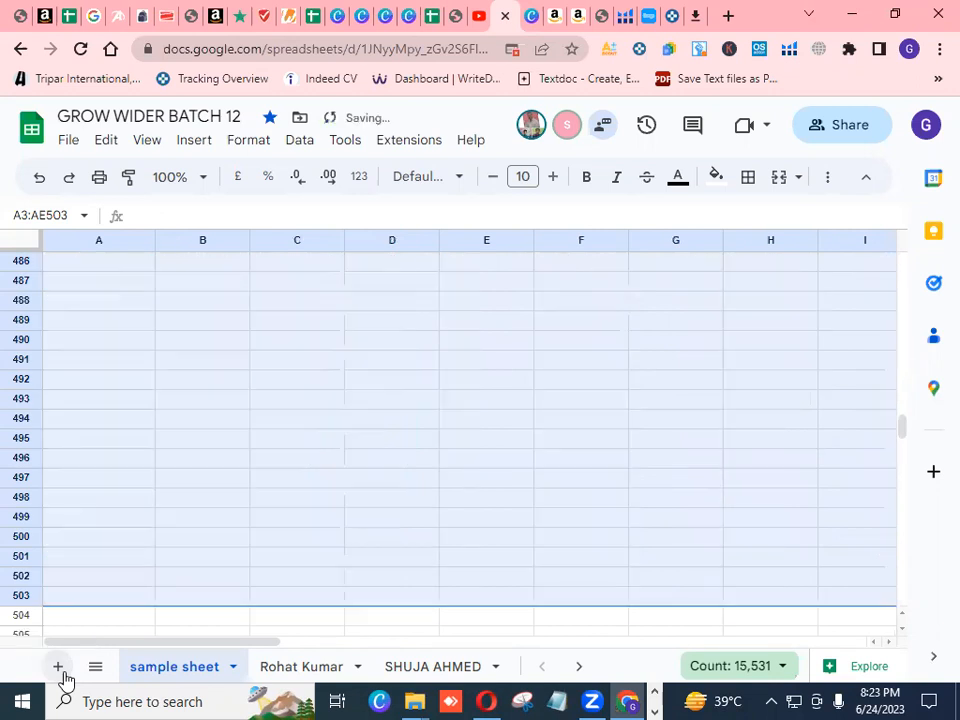
{"action": "left_click_drag", "start_coordinate": [902, 426], "coordinate": [902, 263]}
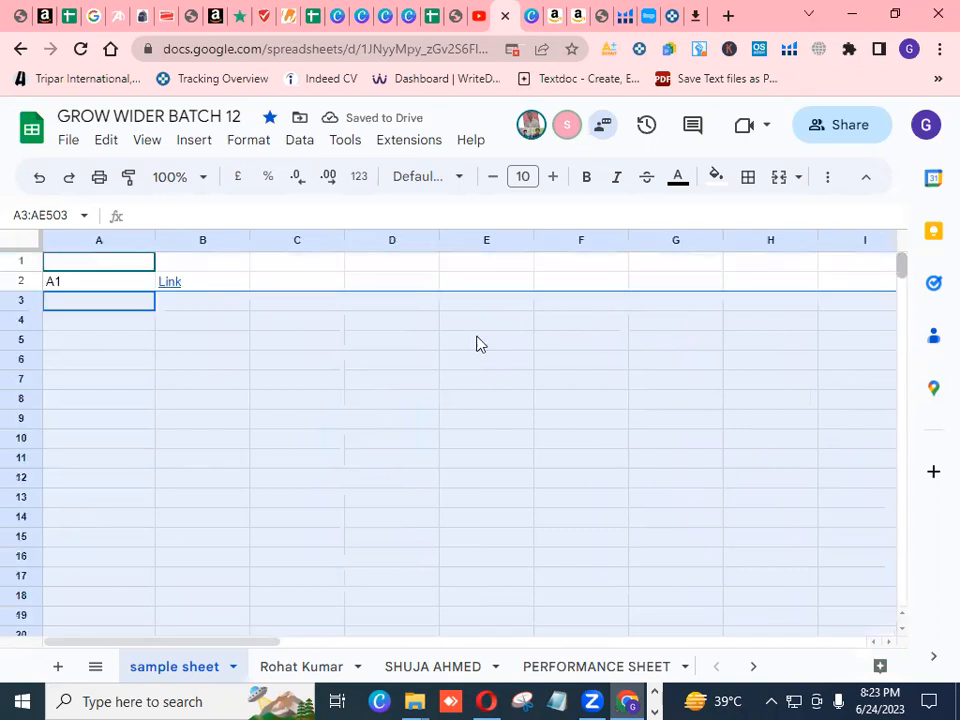
{"action": "left_click", "coordinate": [425, 283]}
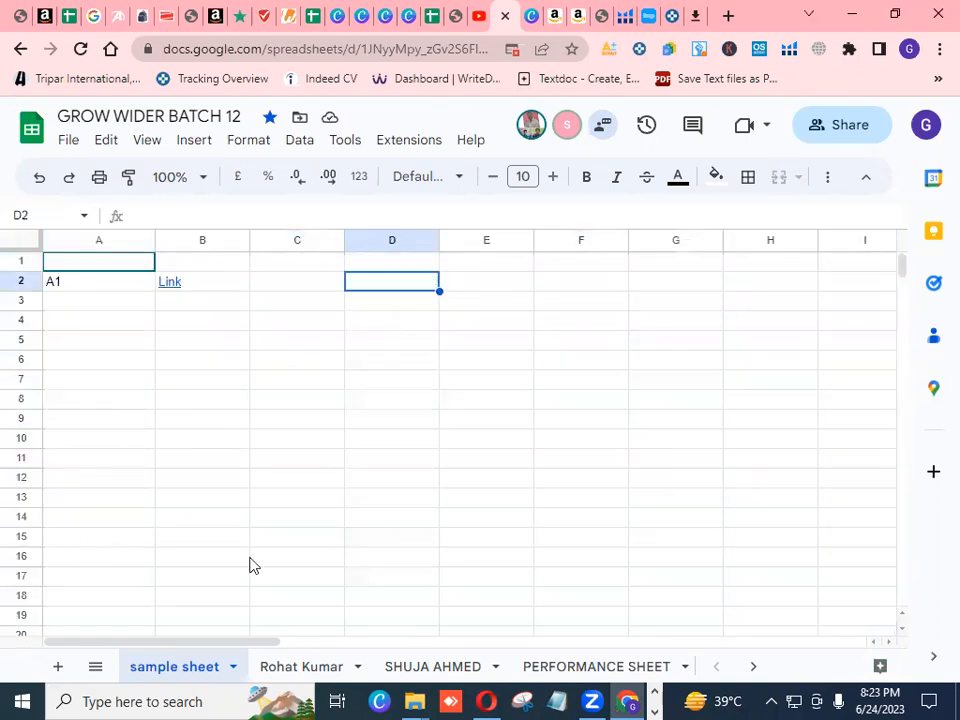
Paste the copied product table lower in the sample sheet, starting at cell A25
{"action": "scroll", "coordinate": [250, 566], "scroll_direction": "down", "scroll_amount": 3}
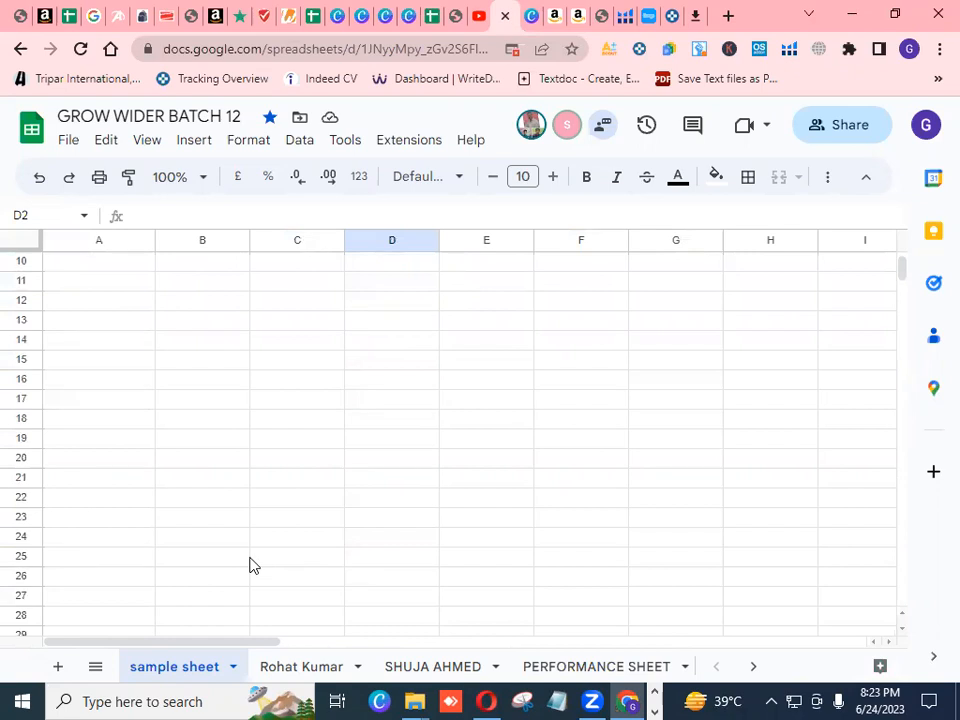
{"action": "left_click", "coordinate": [98, 560]}
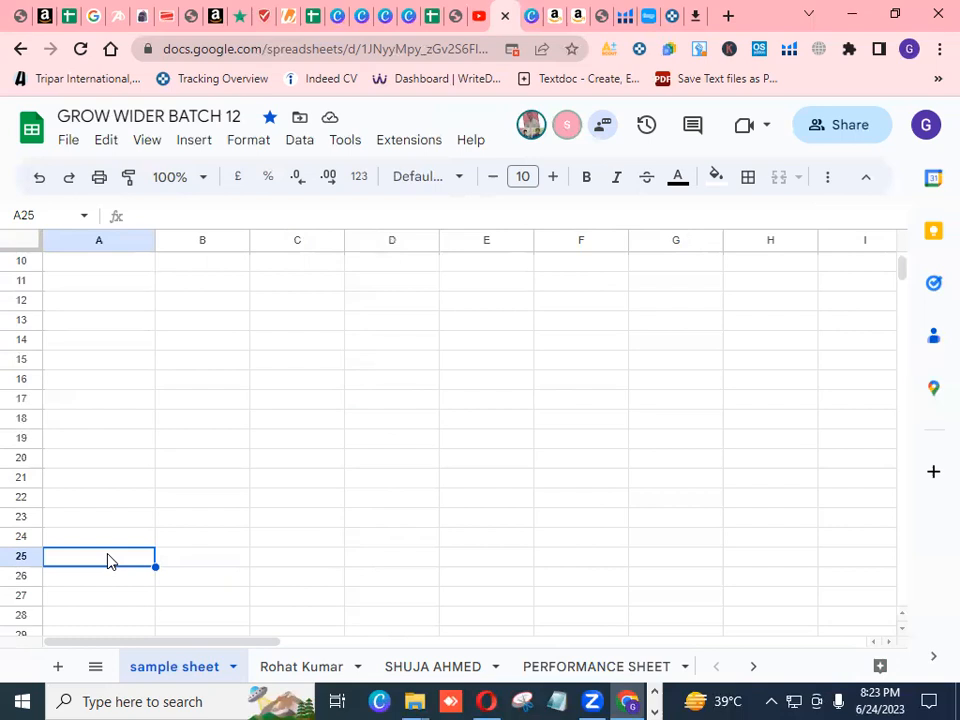
{"action": "key", "text": "ctrl+v"}
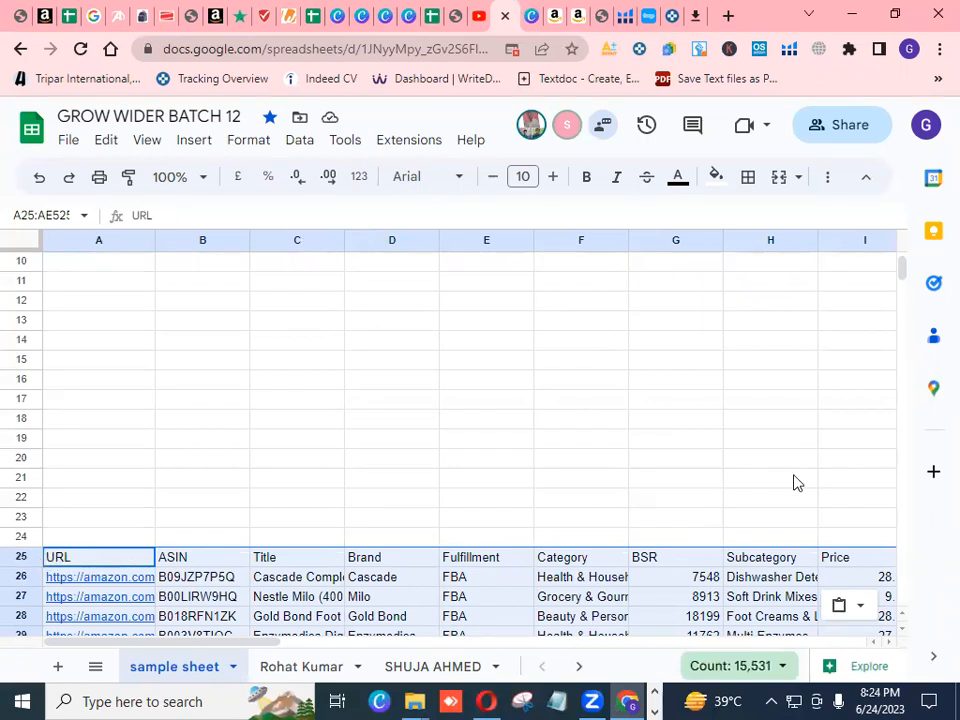
{"action": "left_click_drag", "start_coordinate": [902, 268], "coordinate": [903, 262]}
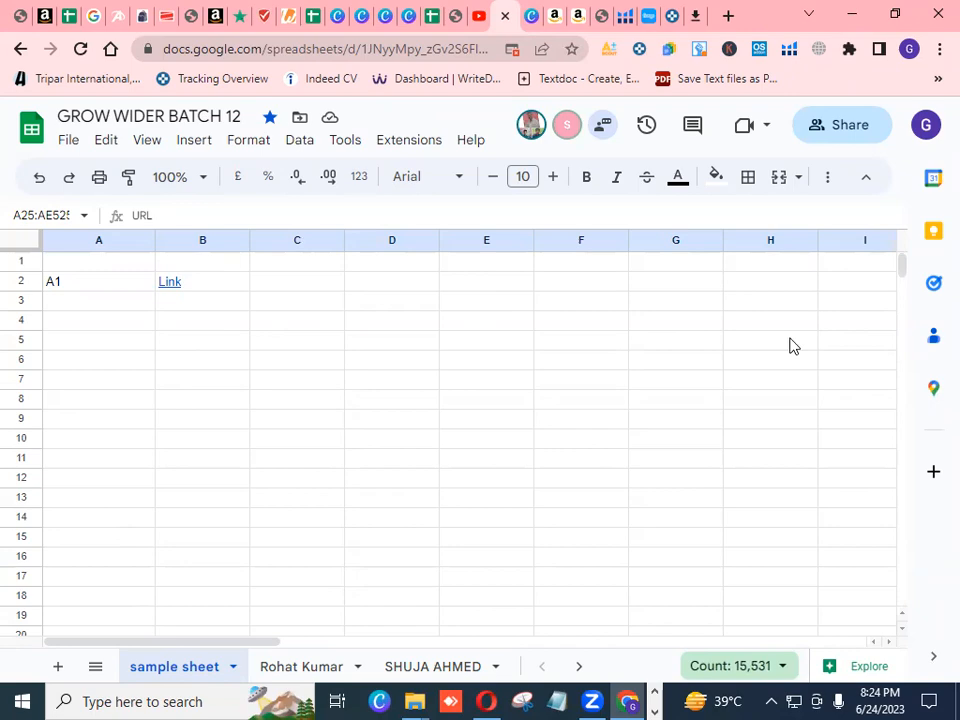
{"action": "mouse_move", "coordinate": [903, 277]}
{"action": "left_mouse_down"}
{"action": "mouse_move", "coordinate": [901, 289]}
{"action": "mouse_move", "coordinate": [902, 277]}
{"action": "left_mouse_up"}
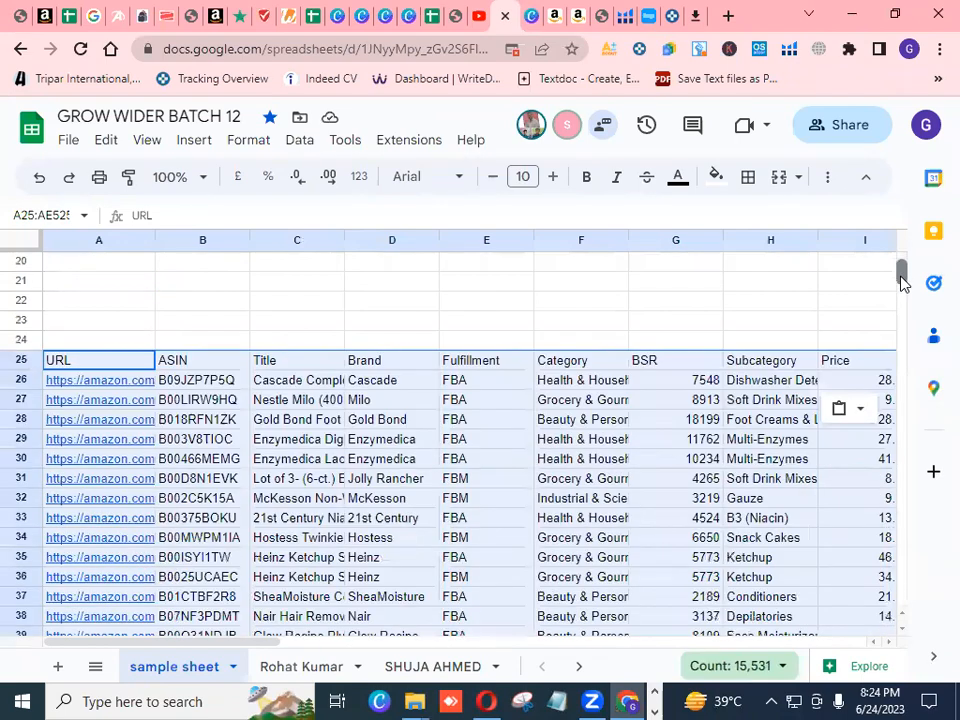
{"action": "left_click", "coordinate": [422, 309]}
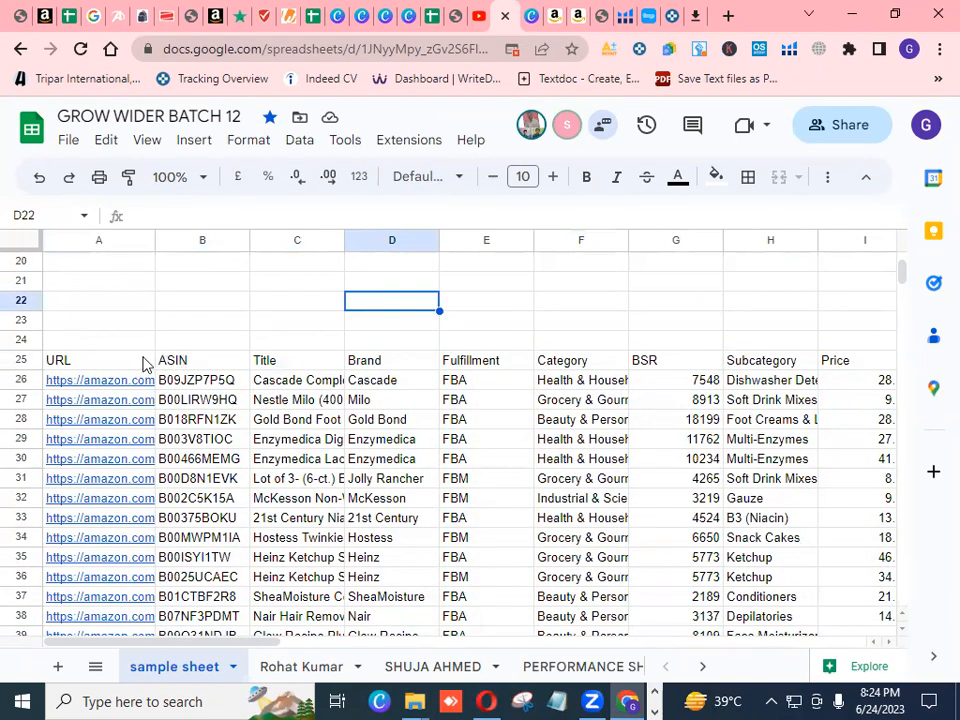
Select the pasted table's header row from URL in A25 across to the Sales to Reviews column, AE25
{"action": "left_click", "coordinate": [84, 365]}
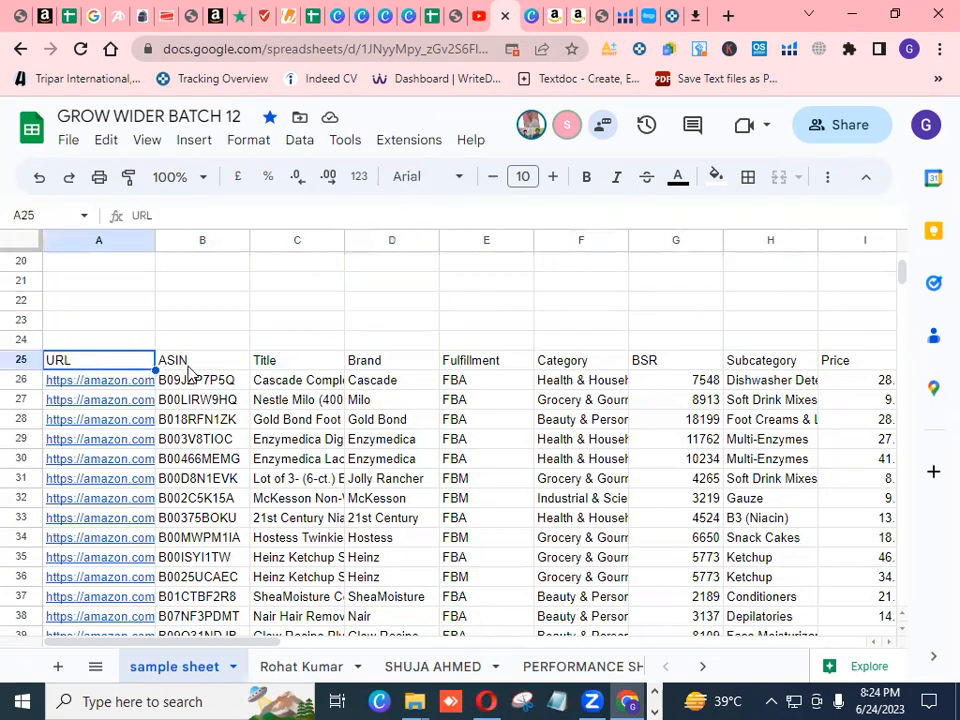
{"action": "left_click", "coordinate": [165, 364]}
{"action": "left_click", "coordinate": [108, 362]}
{"action": "key", "text": "shift+Right"}
{"action": "key", "text": "shift+Right"}
{"action": "key", "text": "shift+Right"}
{"action": "key", "text": "shift+Right"}
{"action": "key", "text": "shift+Right"}
{"action": "key", "text": "shift+Right"}
{"action": "key", "text": "shift+Right"}
{"action": "key", "text": "shift+Right"}
{"action": "key", "text": "shift+Right"}
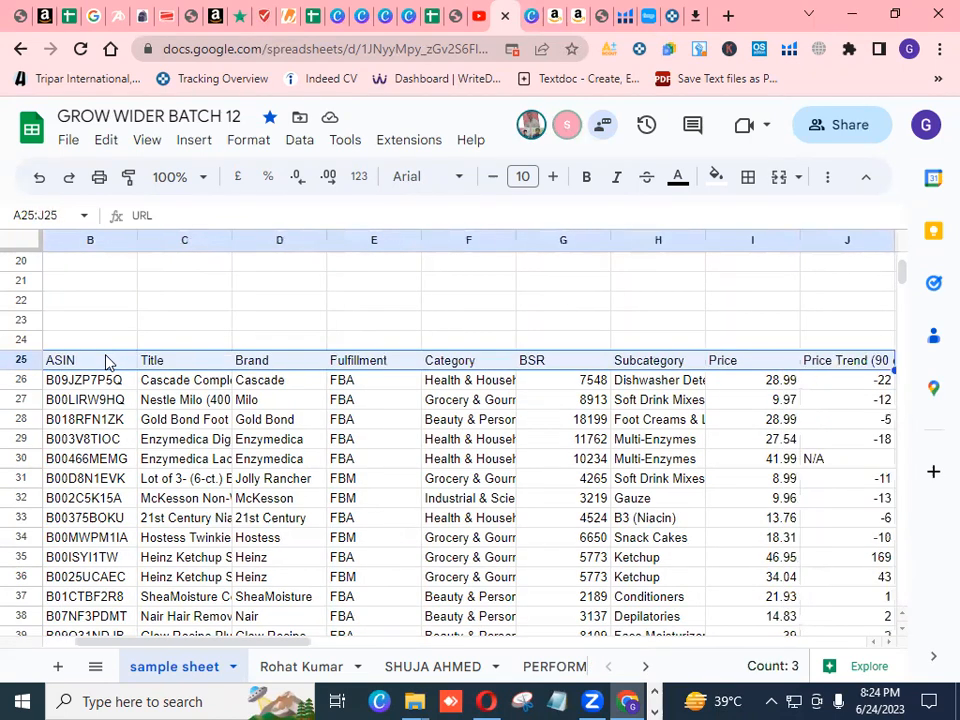
{"action": "key", "text": "shift+Right"}
{"action": "key", "text": "shift+Right"}
{"action": "key", "text": "shift+Right"}
{"action": "key", "text": "shift+Right"}
{"action": "key", "text": "shift+Right"}
{"action": "key", "text": "shift+Right"}
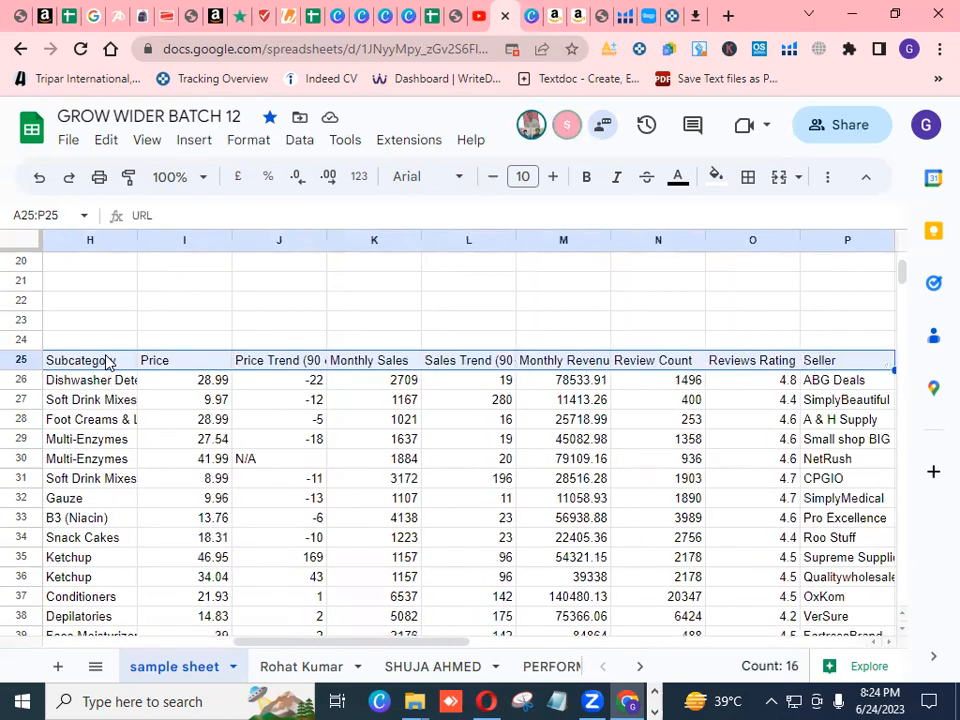
{"action": "key", "text": "shift+Right"}
{"action": "key", "text": "shift+Right"}
{"action": "key", "text": "shift+Right"}
{"action": "key", "text": "shift+Right"}
{"action": "key", "text": "shift+Right"}
{"action": "key", "text": "shift+Right"}
{"action": "key", "text": "shift+Right"}
{"action": "key", "text": "shift+Right"}
{"action": "key", "text": "shift+Right"}
{"action": "key", "text": "shift+Right"}
{"action": "key", "text": "shift+Right"}
{"action": "key", "text": "shift+Right"}
{"action": "key", "text": "shift+Right"}
{"action": "key", "text": "shift+Right"}
{"action": "key", "text": "shift+Right"}
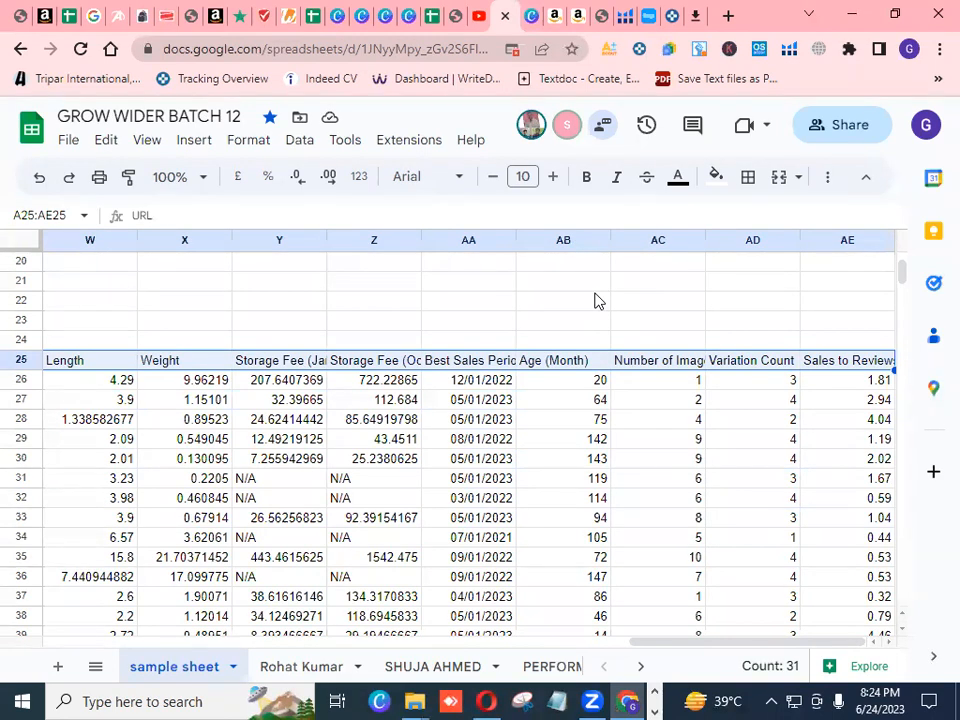
Fill the selected header row, A25:AE25, with magenta
{"action": "left_click", "coordinate": [718, 179]}
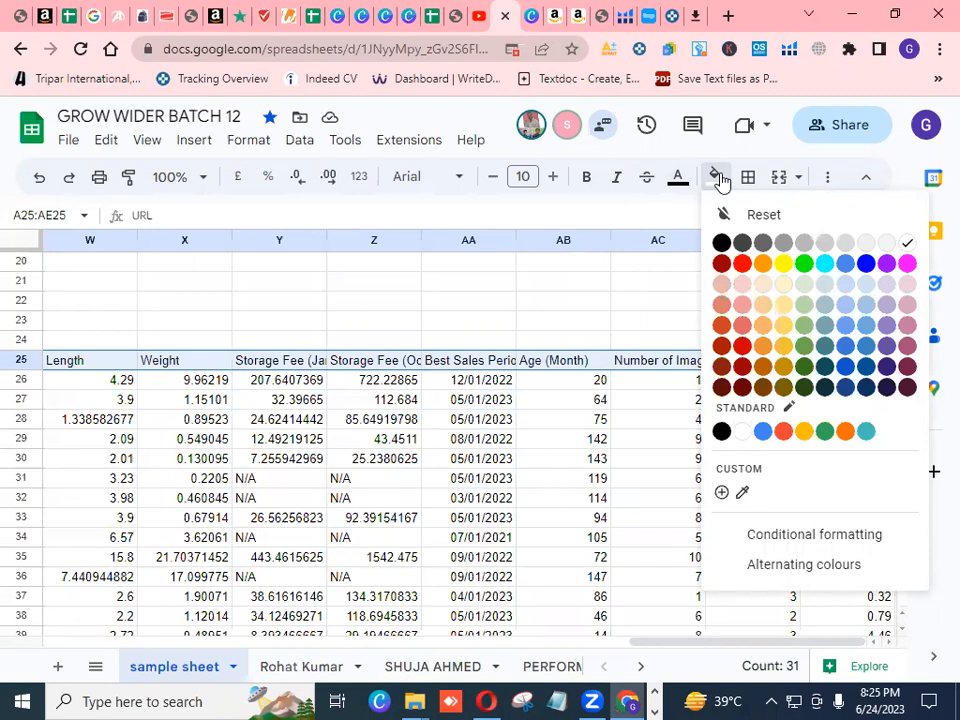
{"action": "left_click", "coordinate": [219, 84]}
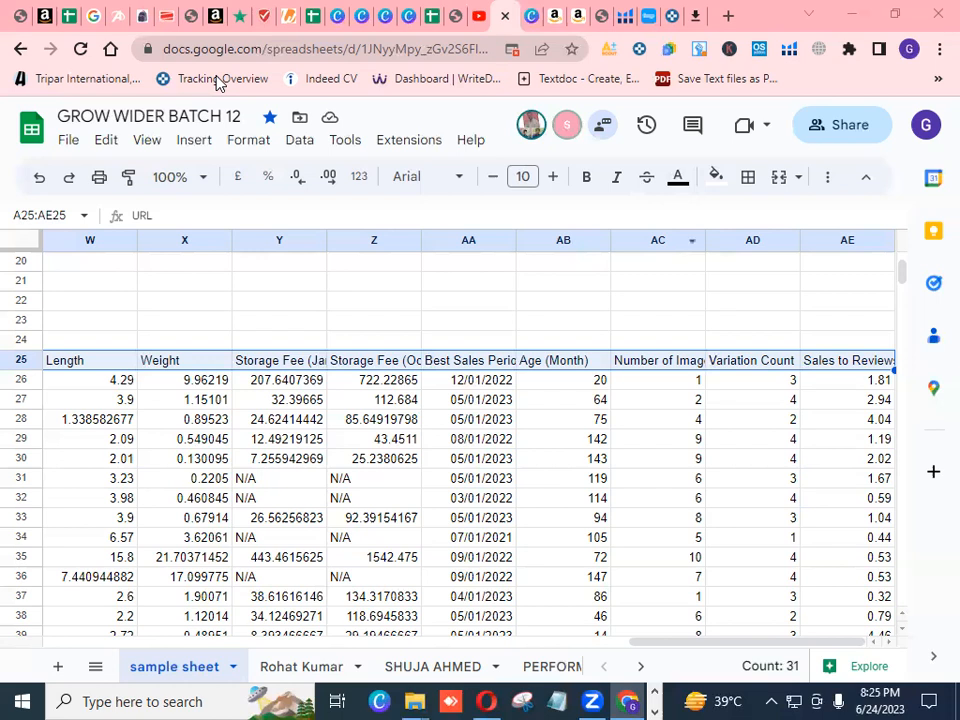
{"action": "left_click", "coordinate": [721, 187]}
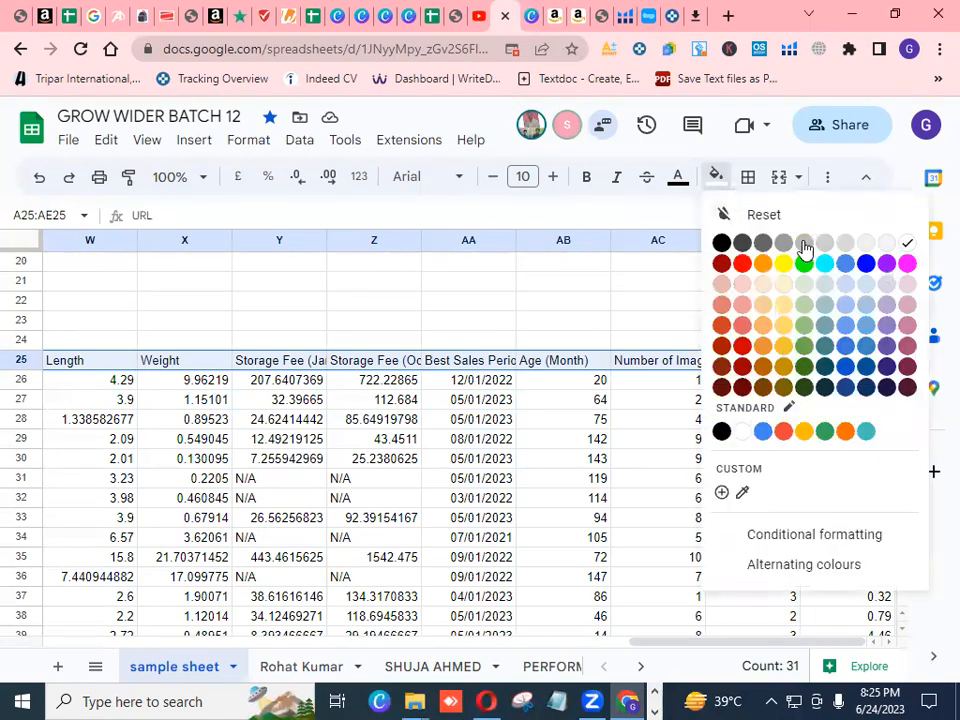
{"action": "left_click", "coordinate": [908, 264]}
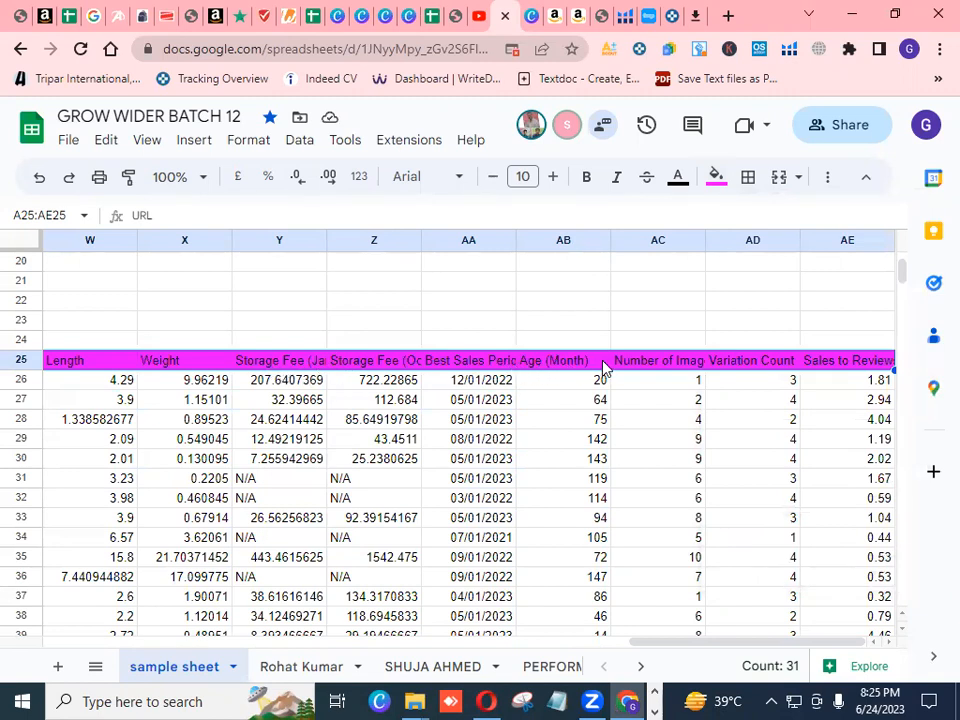
Make the header row text in A25:AE25 bold and white
{"action": "left_click", "coordinate": [587, 180]}
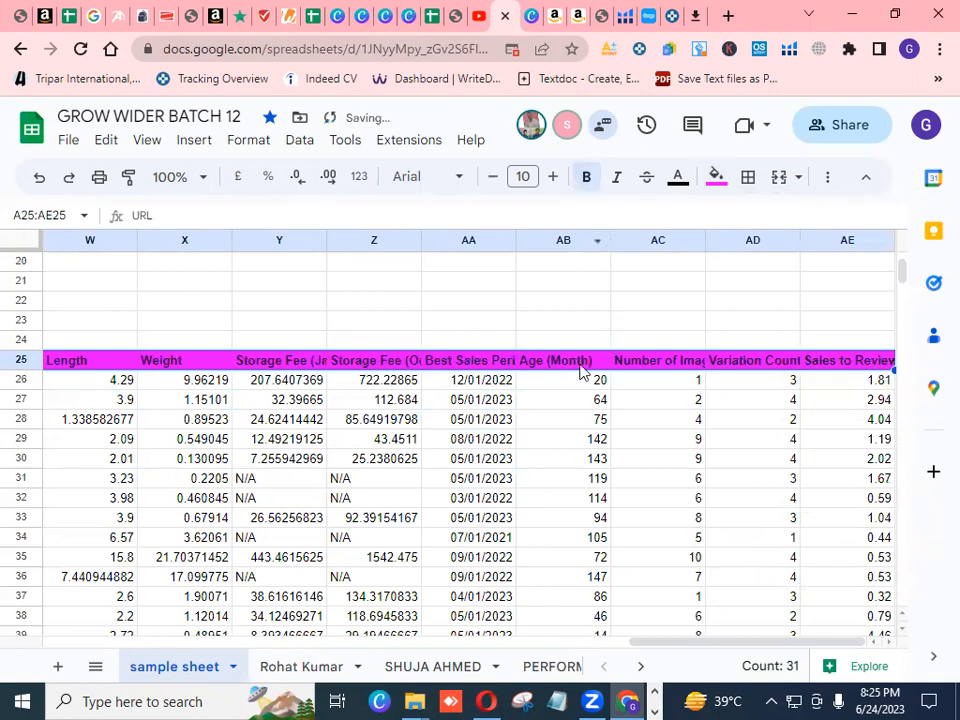
{"action": "left_click", "coordinate": [677, 180]}
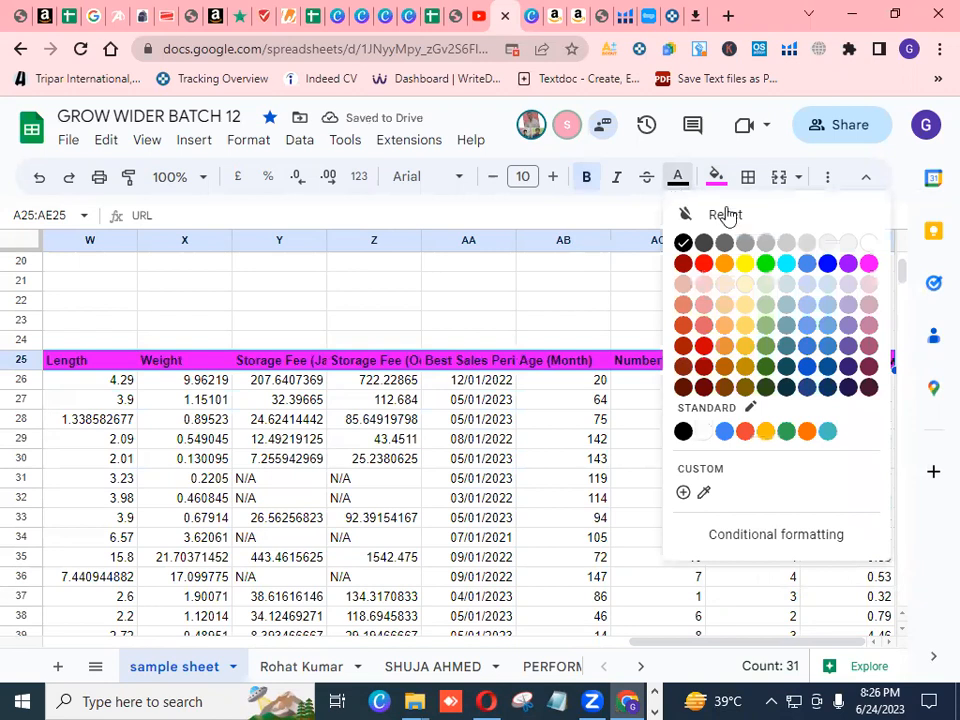
{"action": "left_click", "coordinate": [868, 248]}
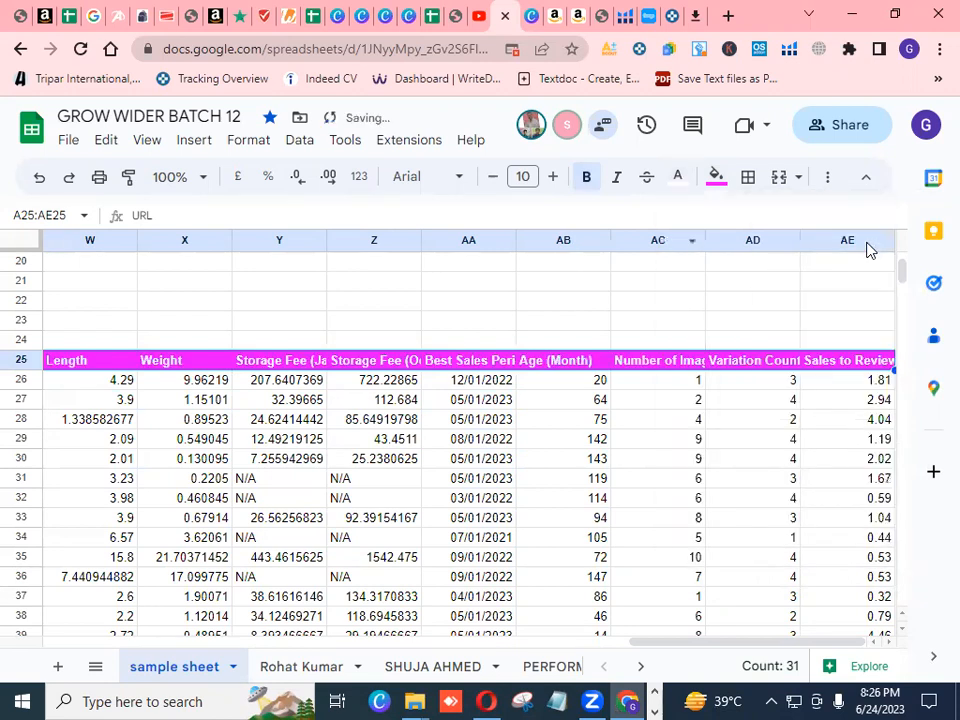
Set the fill colour of the header row, A25:AE25, to blue
{"action": "left_click", "coordinate": [716, 180]}
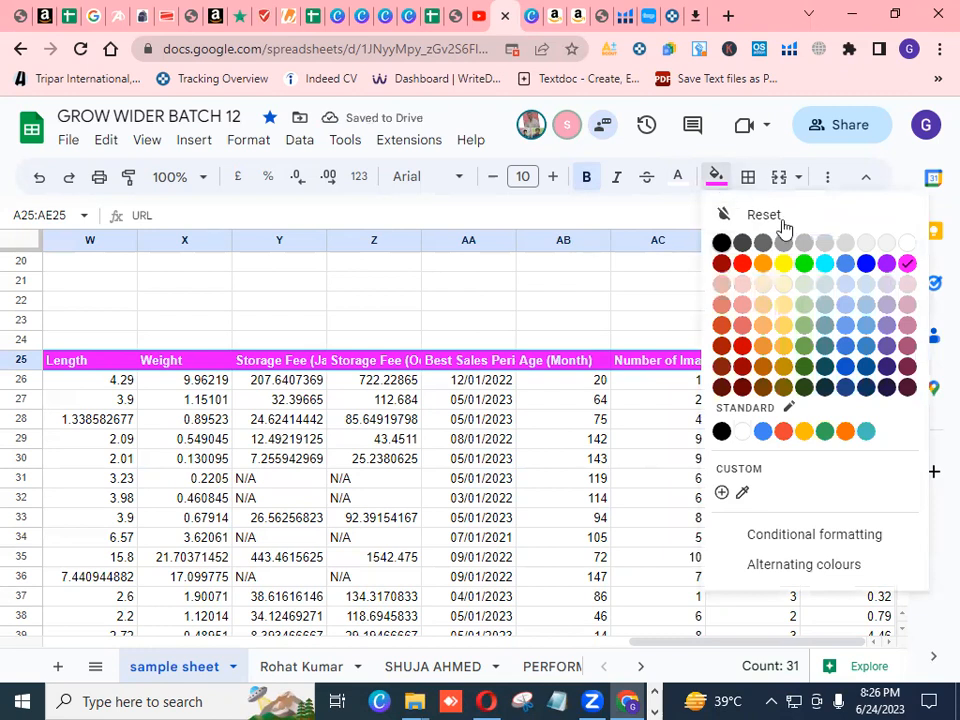
{"action": "left_click", "coordinate": [866, 264]}
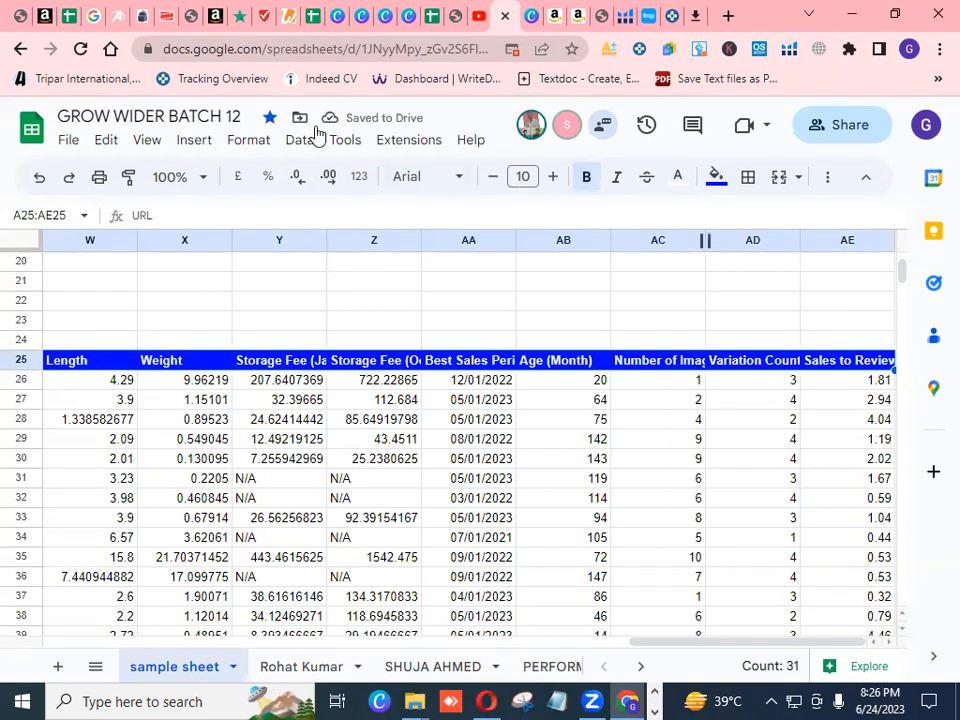
{"action": "left_click", "coordinate": [716, 180]}
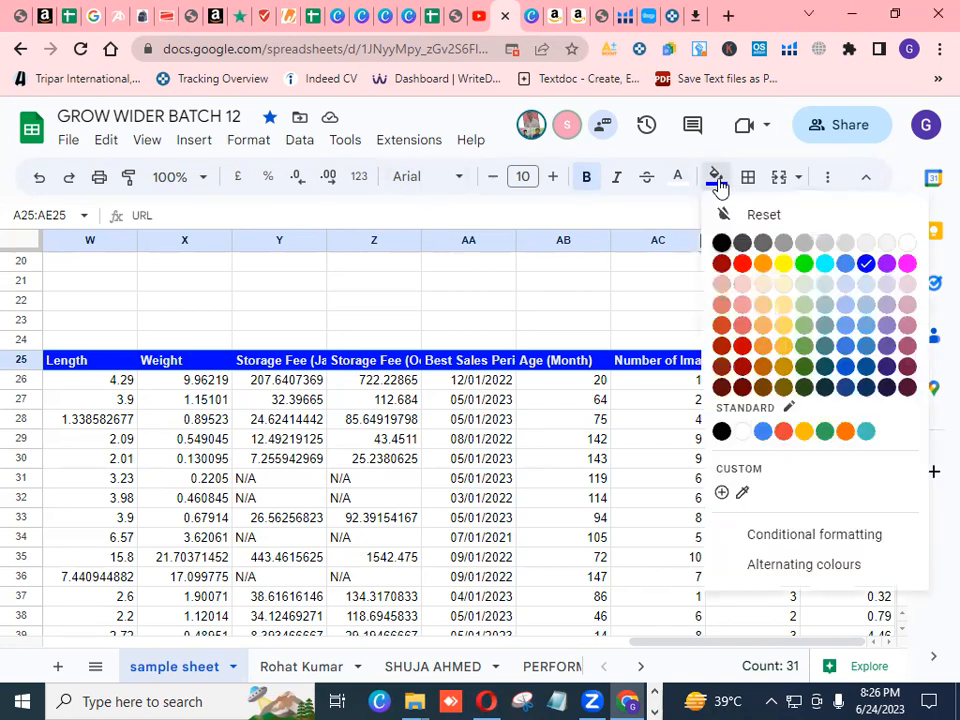
{"action": "left_click", "coordinate": [668, 262]}
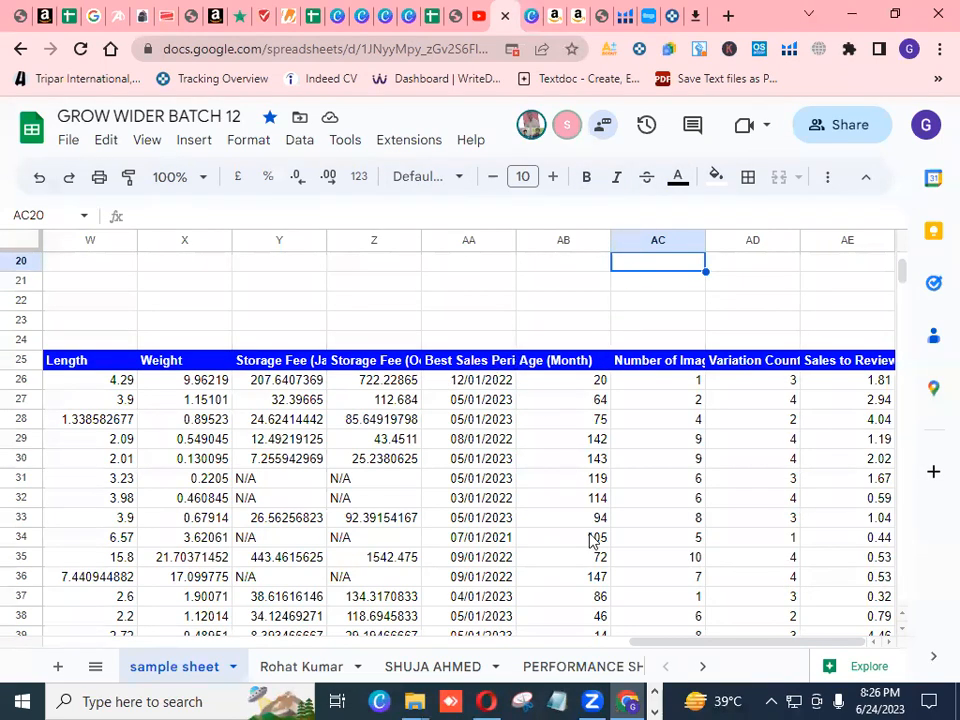
{"action": "left_click_drag", "start_coordinate": [667, 642], "coordinate": [71, 647]}
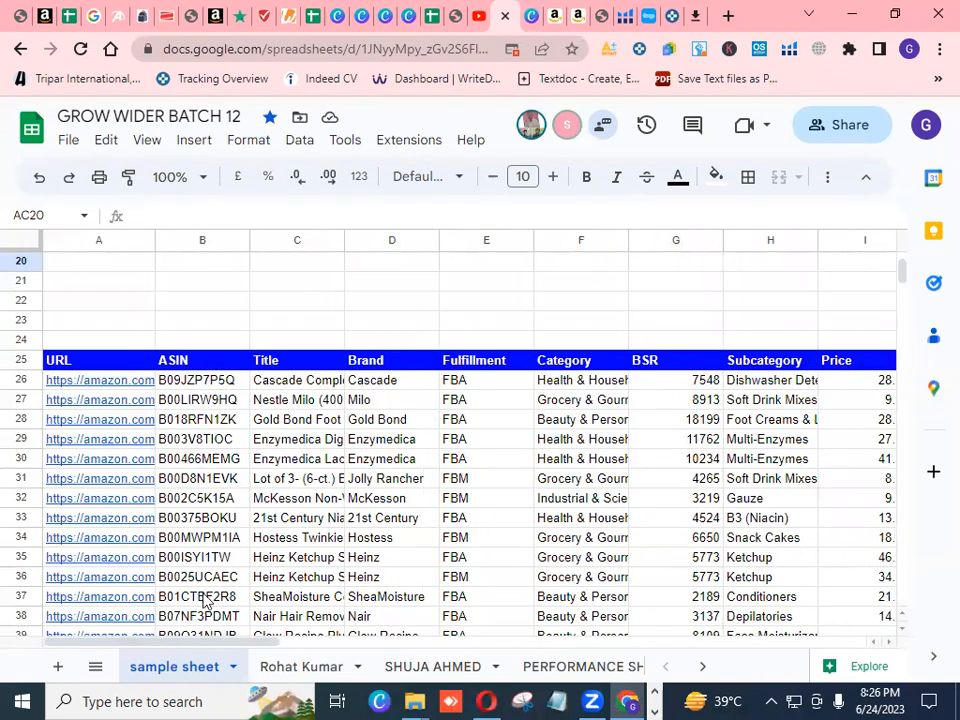
{"action": "left_click", "coordinate": [232, 389]}
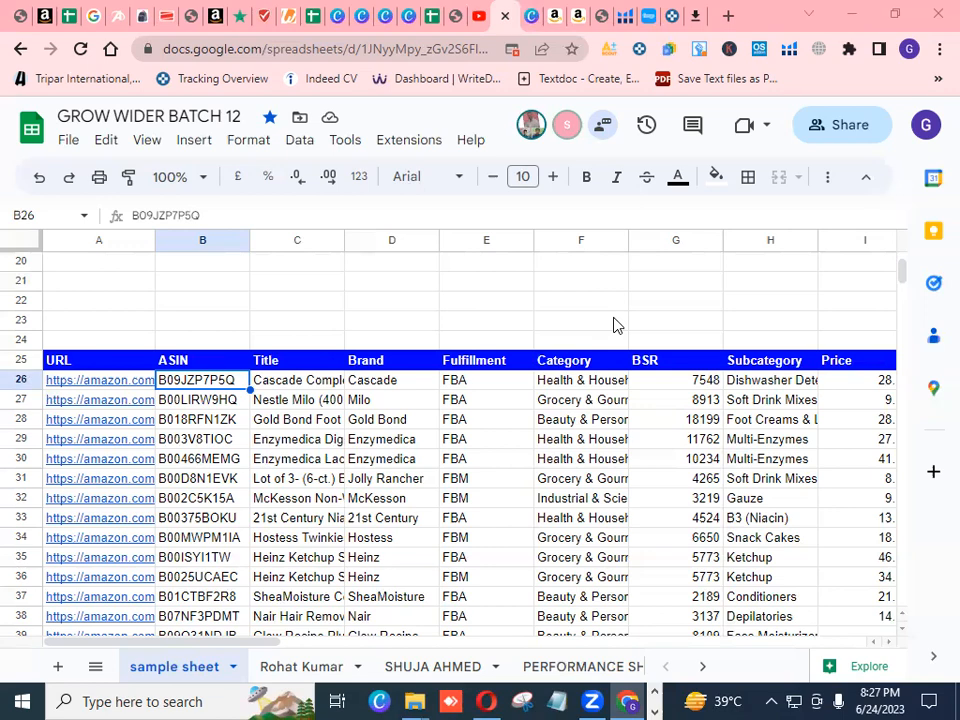
{"action": "scroll", "coordinate": [614, 325], "scroll_direction": "up", "scroll_amount": 5}
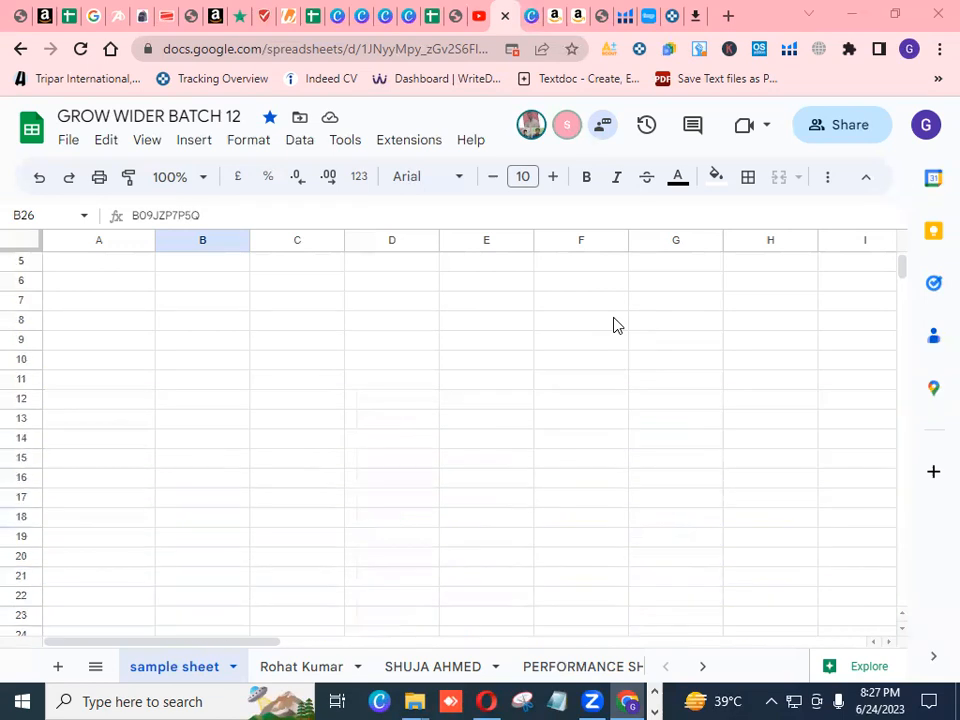
{"action": "scroll", "coordinate": [614, 325], "scroll_direction": "down", "scroll_amount": 3}
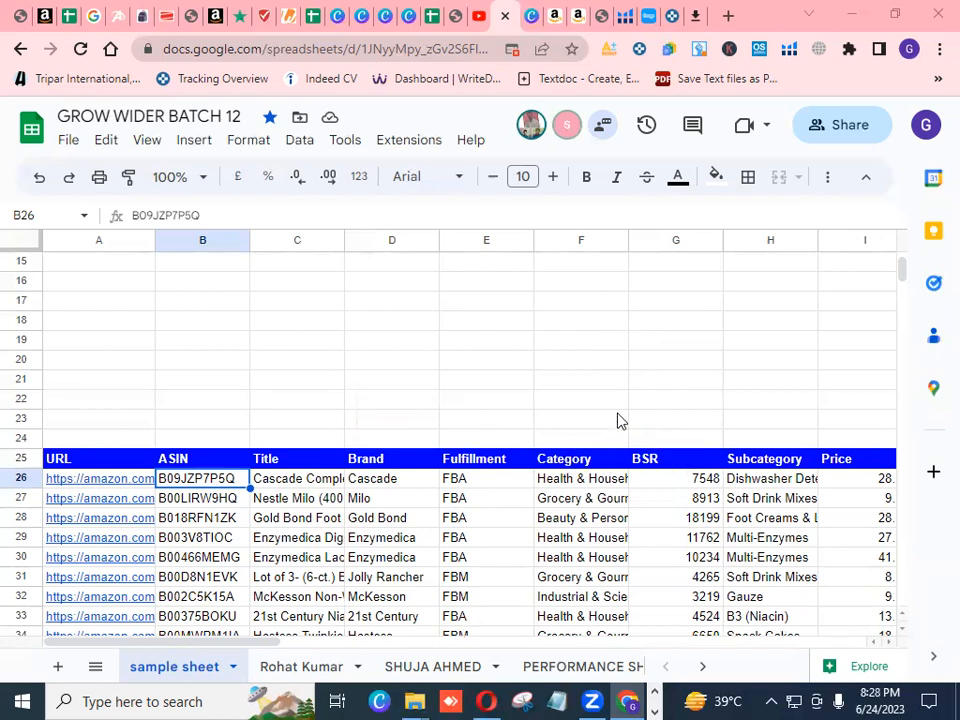
{"action": "scroll", "coordinate": [618, 421], "scroll_direction": "down", "scroll_amount": 1}
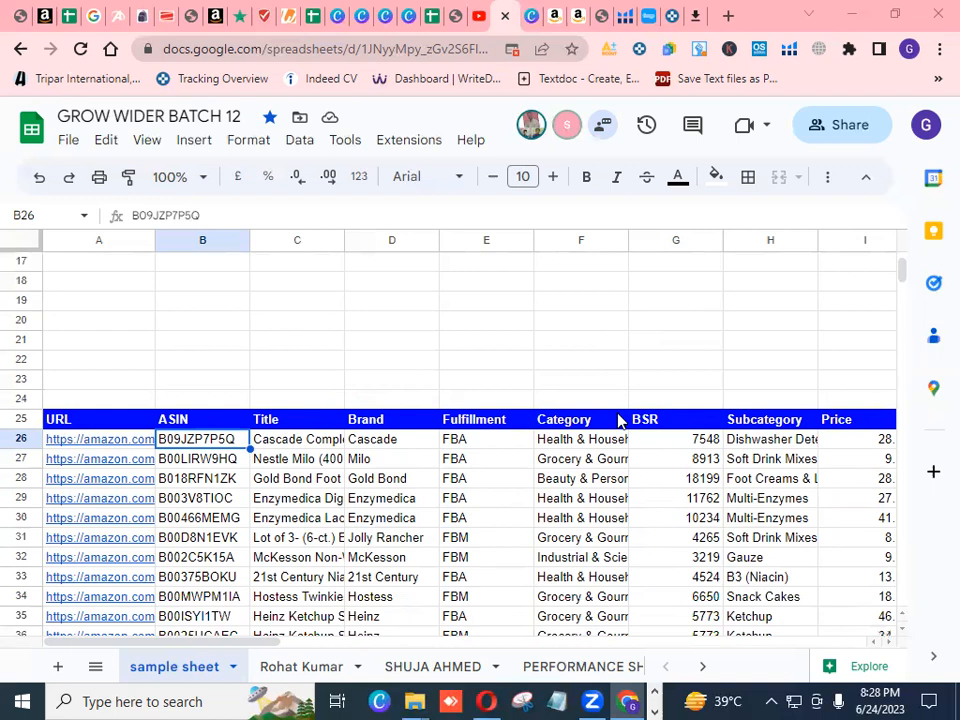
{"action": "scroll", "coordinate": [618, 421], "scroll_direction": "down", "scroll_amount": 3}
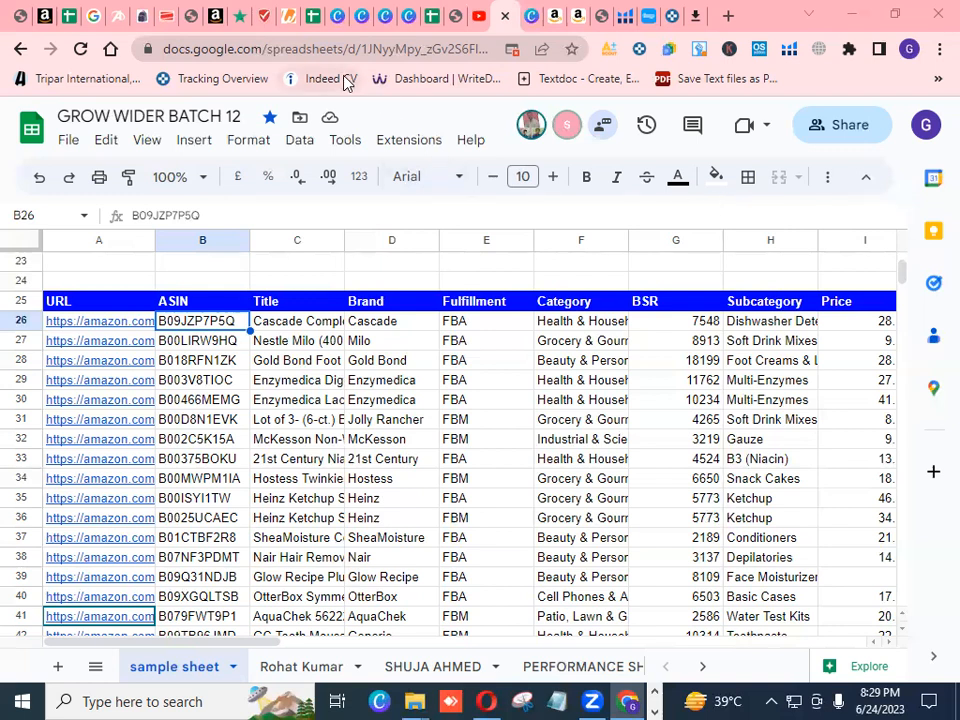
Switch to the Helium 10 Black Box results and examine all applied product filters, from Category & Subcategory through Sales to Reviews Ratio
{"action": "left_click", "coordinate": [625, 17]}
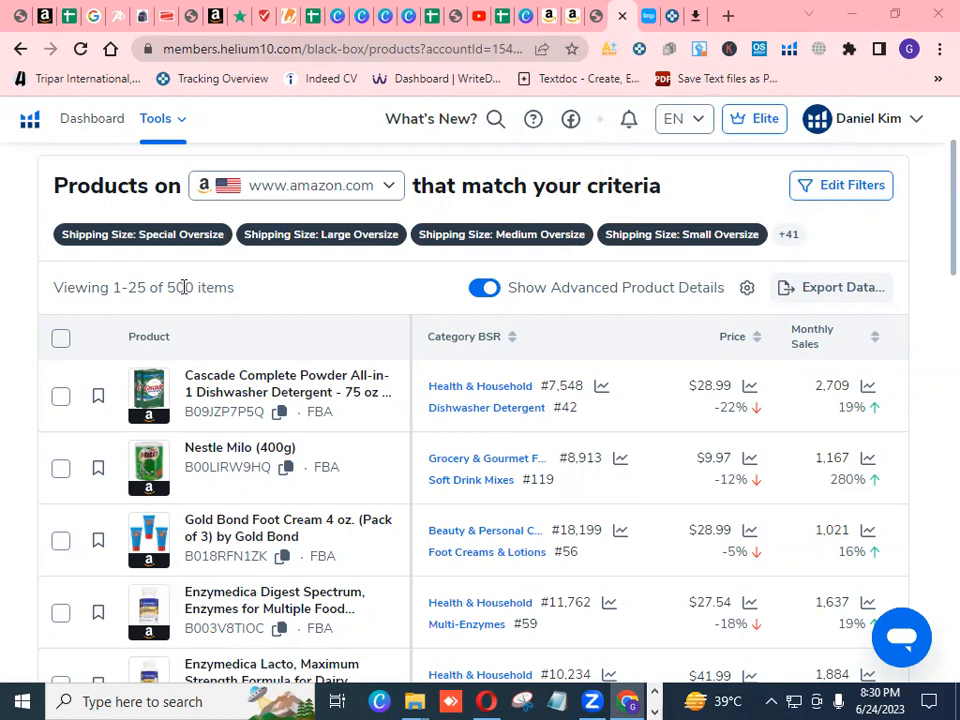
{"action": "left_click", "coordinate": [840, 190]}
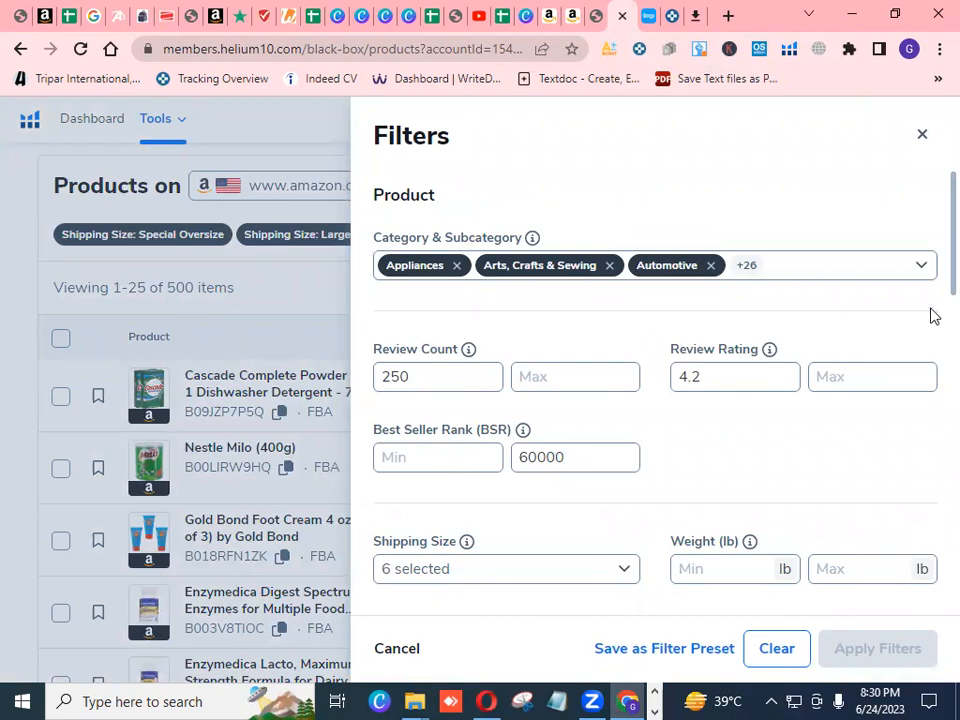
{"action": "scroll", "coordinate": [932, 297], "scroll_direction": "down", "scroll_amount": 3}
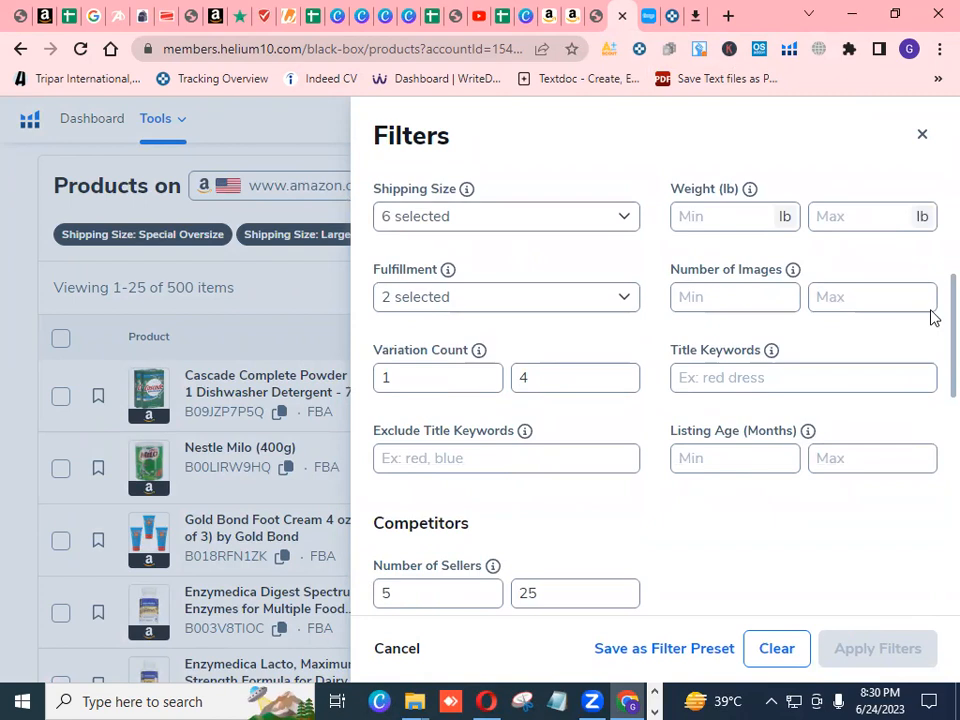
{"action": "scroll", "coordinate": [932, 420], "scroll_direction": "down", "scroll_amount": 4}
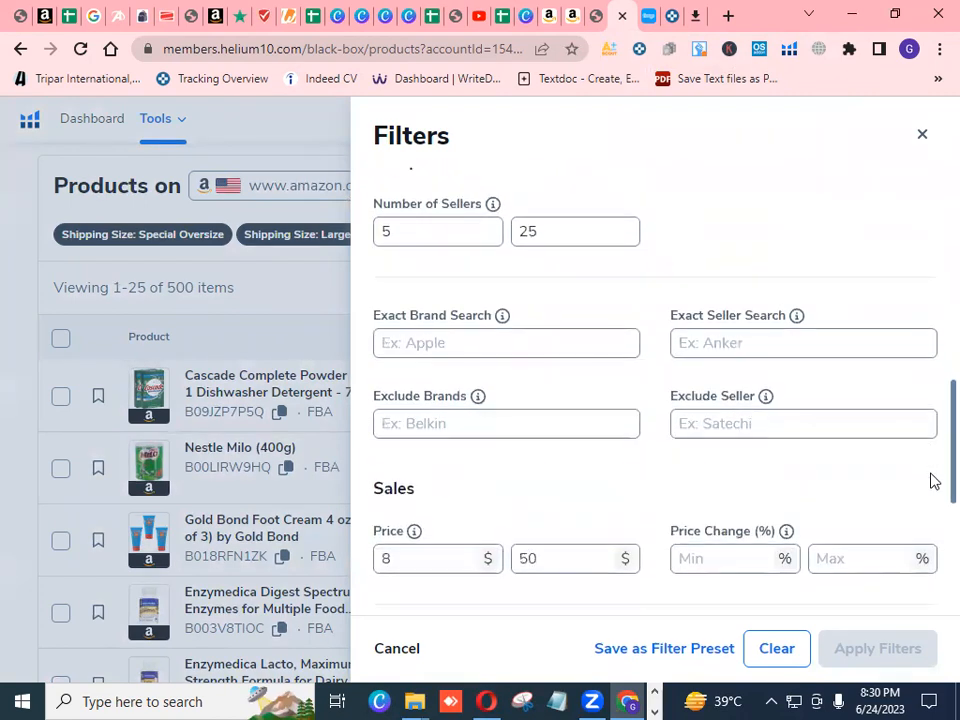
{"action": "scroll", "coordinate": [934, 506], "scroll_direction": "down", "scroll_amount": 2}
{"action": "scroll", "coordinate": [928, 400], "scroll_direction": "up", "scroll_amount": 1}
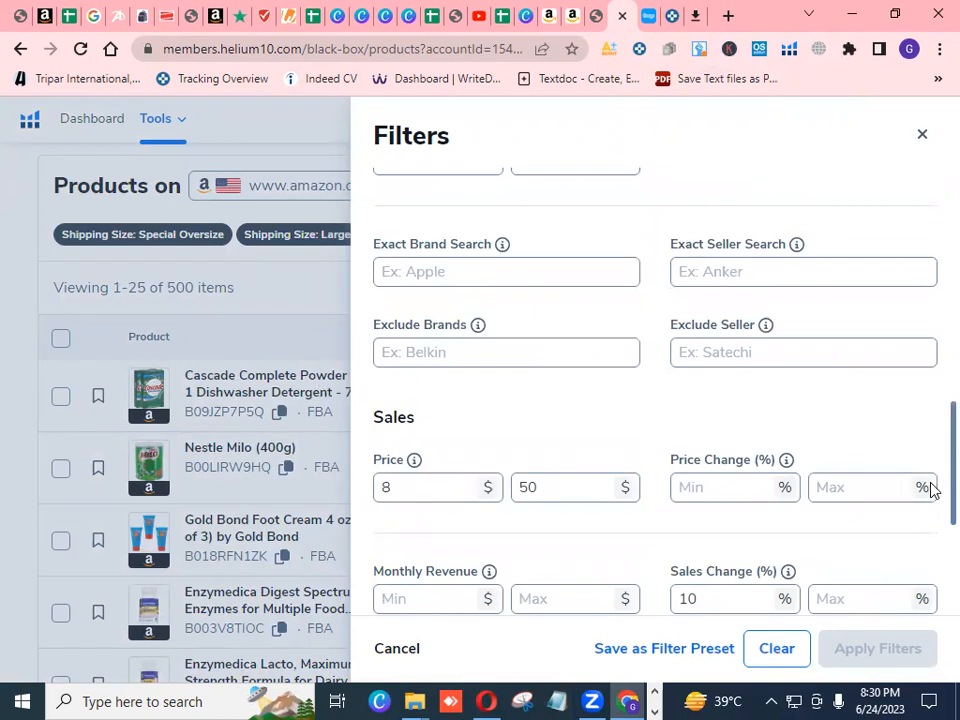
{"action": "scroll", "coordinate": [932, 500], "scroll_direction": "down", "scroll_amount": 1}
{"action": "scroll", "coordinate": [930, 570], "scroll_direction": "down", "scroll_amount": 2}
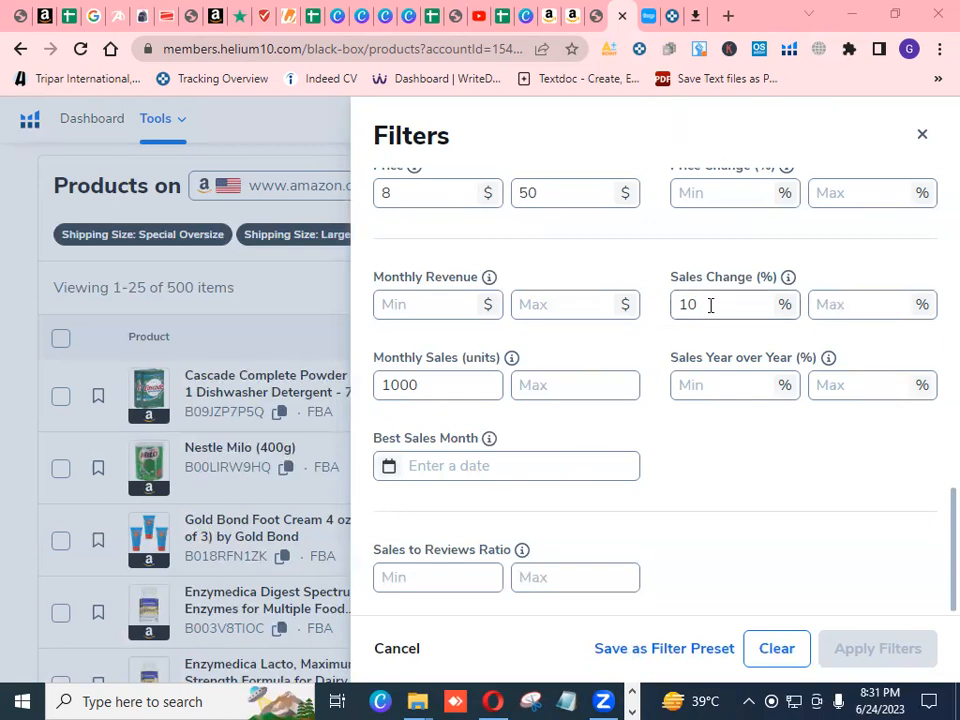
{"action": "left_click_drag", "start_coordinate": [930, 548], "coordinate": [932, 163]}
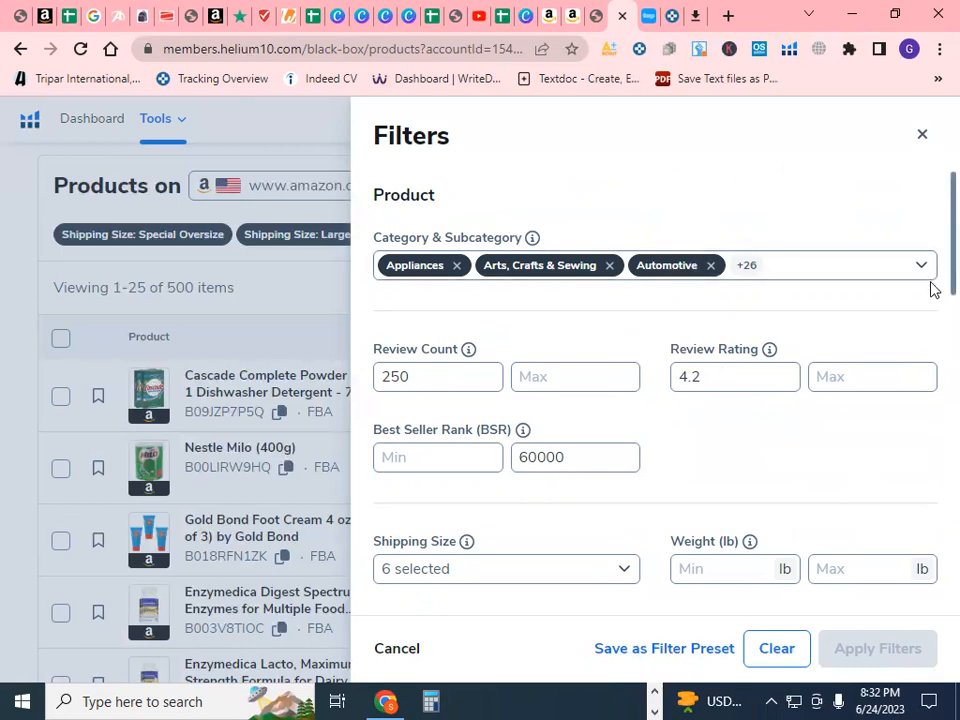
{"action": "scroll", "coordinate": [933, 333], "scroll_direction": "down", "scroll_amount": 1}
{"action": "scroll", "coordinate": [933, 333], "scroll_direction": "down", "scroll_amount": 5}
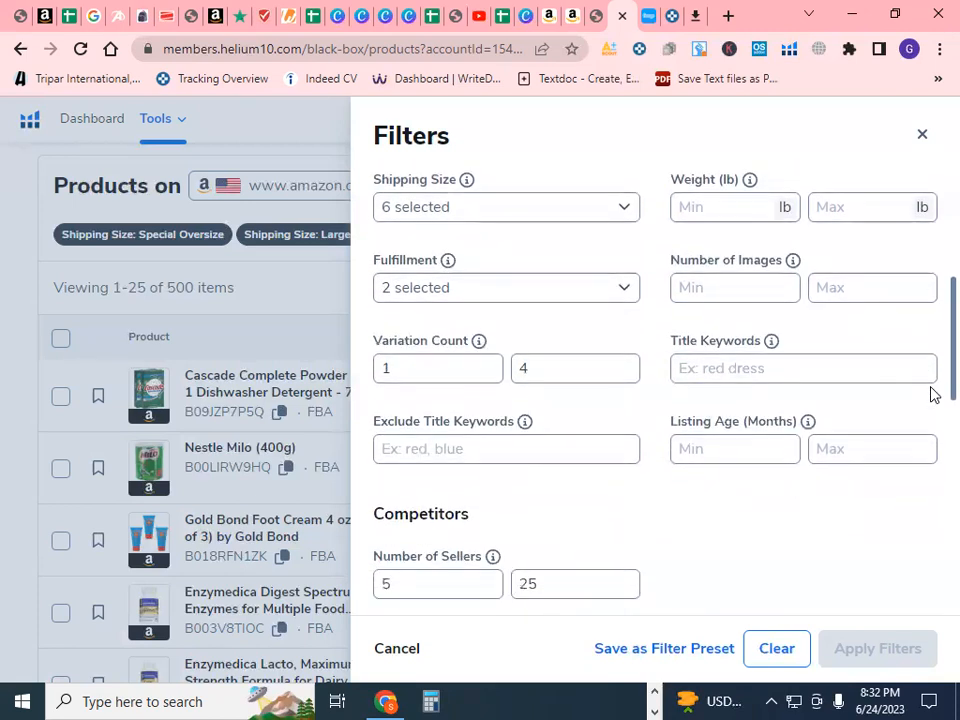
{"action": "scroll", "coordinate": [931, 500], "scroll_direction": "down", "scroll_amount": 7}
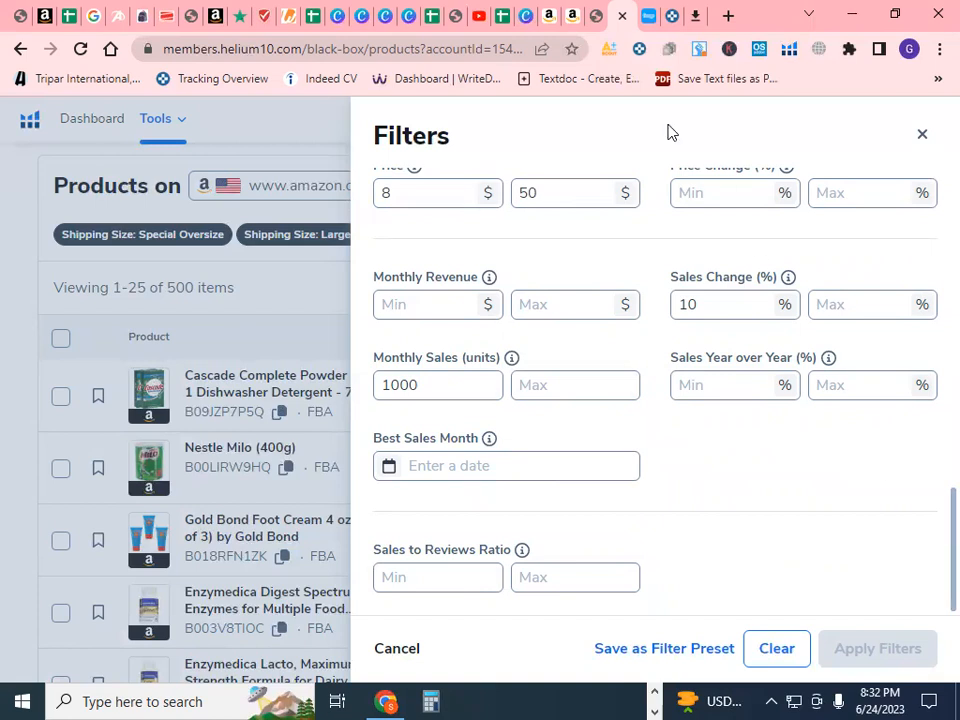
Switch back to the GROW WIDER BATCH 12 spreadsheet and enter A2 in cell A3 and Link in cell B3 of the sample sheet
{"action": "left_click", "coordinate": [505, 16]}
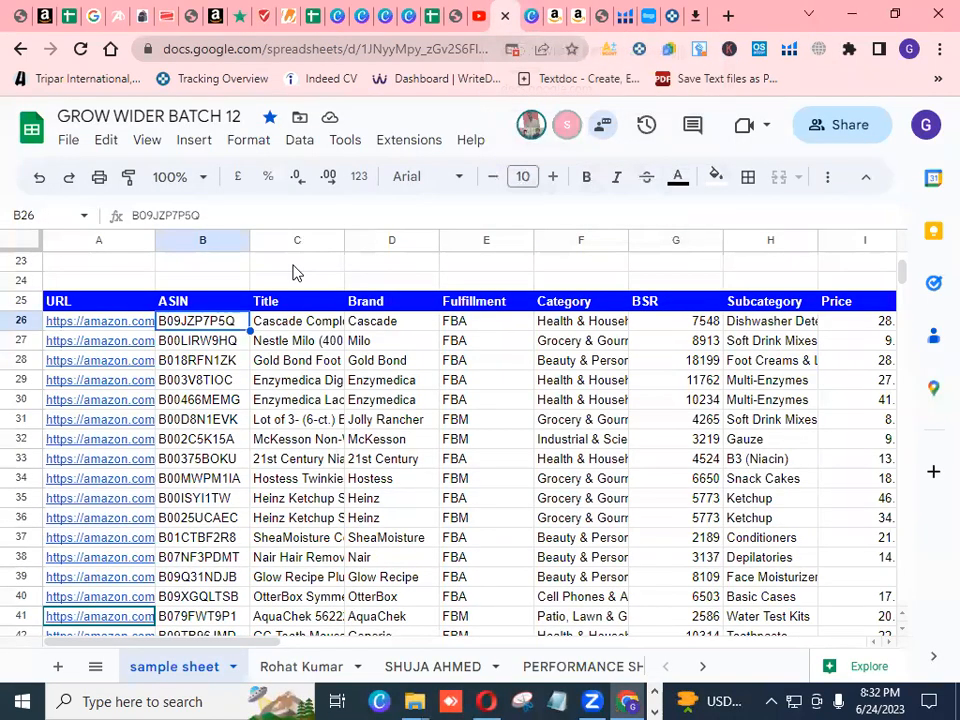
{"action": "left_click_drag", "start_coordinate": [905, 276], "coordinate": [900, 253]}
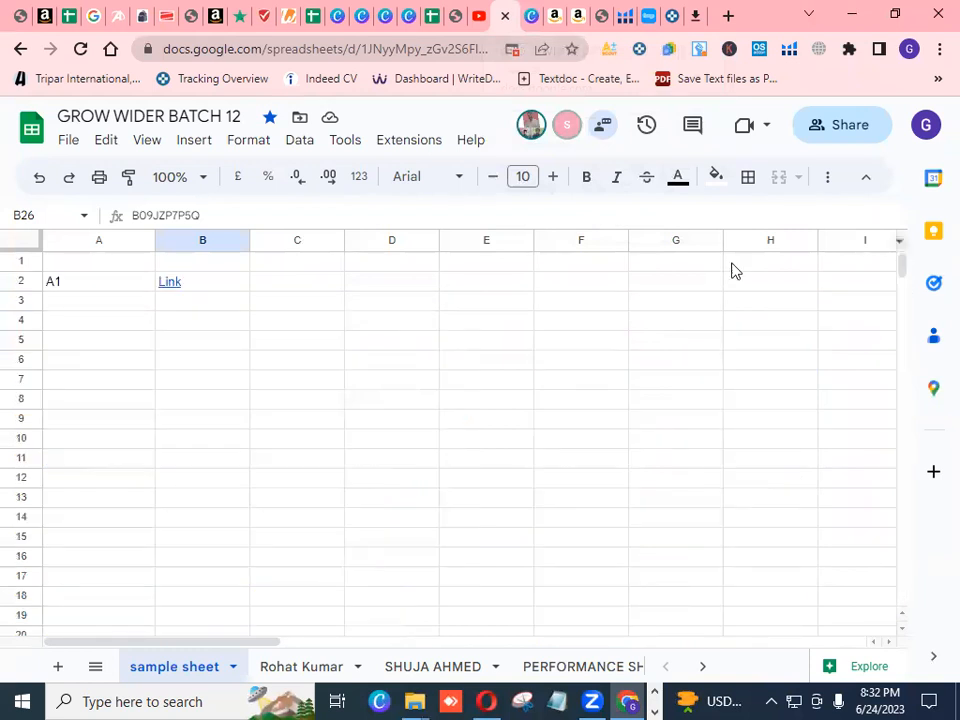
{"action": "left_click", "coordinate": [115, 310]}
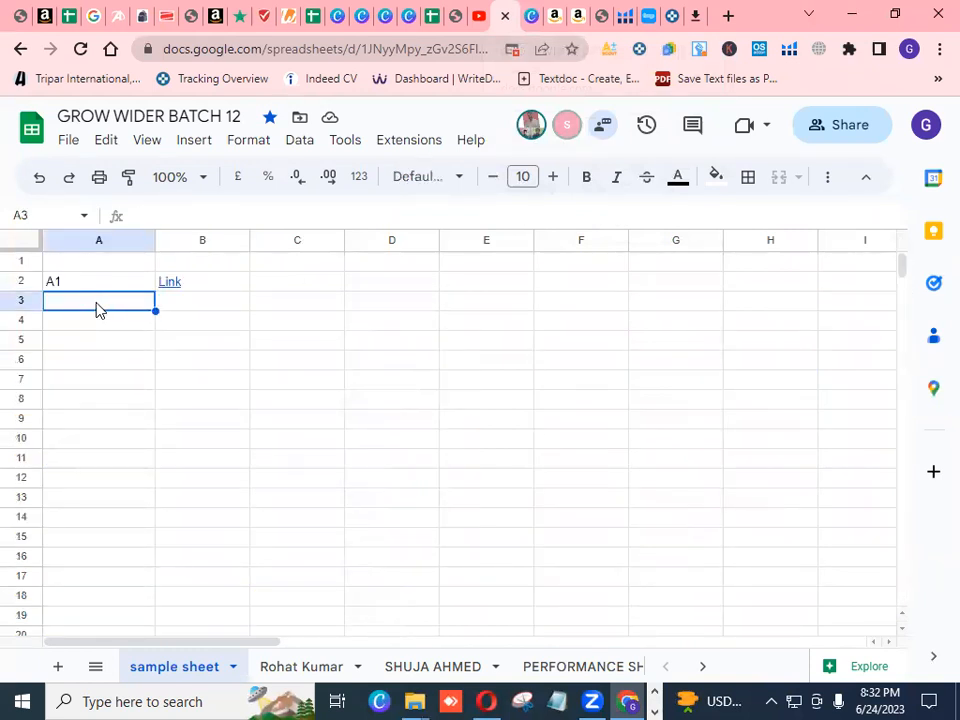
{"action": "type", "text": "A2"}
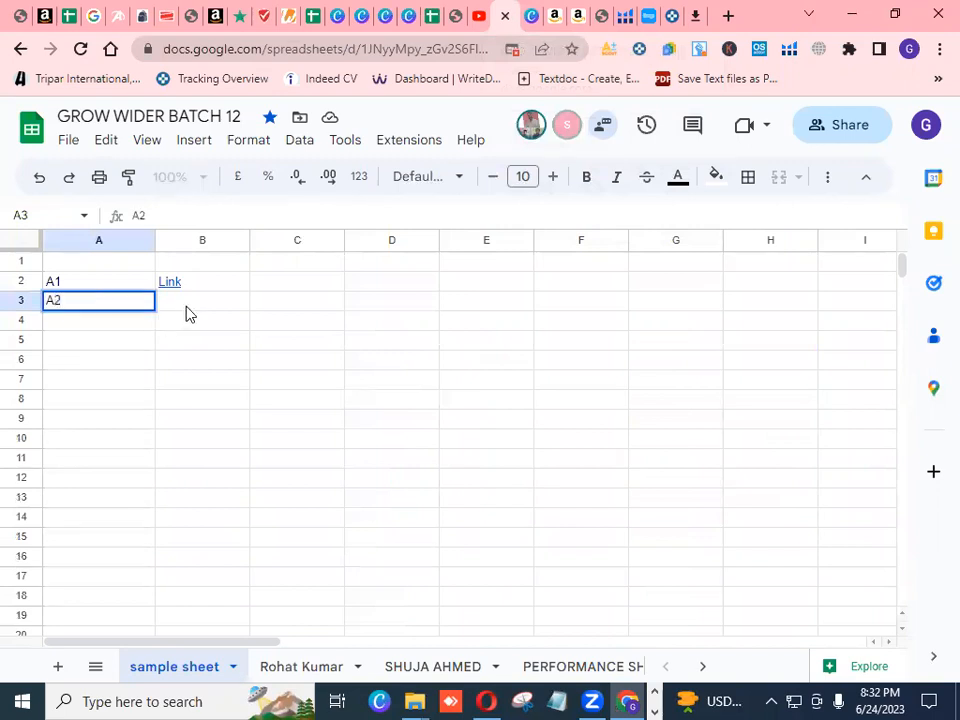
{"action": "left_click", "coordinate": [197, 310]}
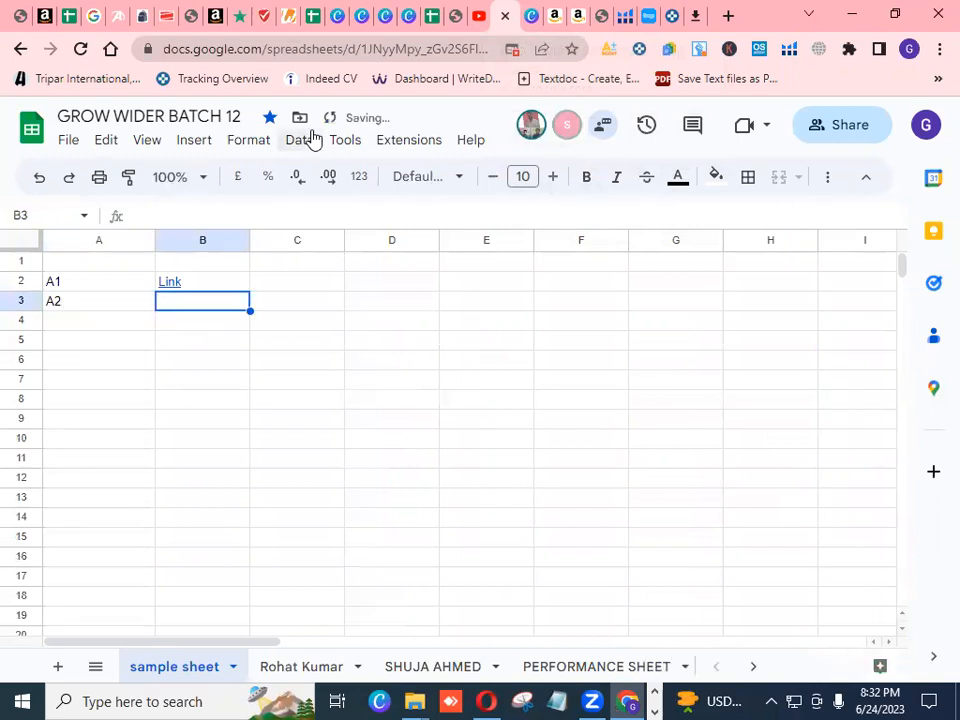
{"action": "type", "text": "Link"}
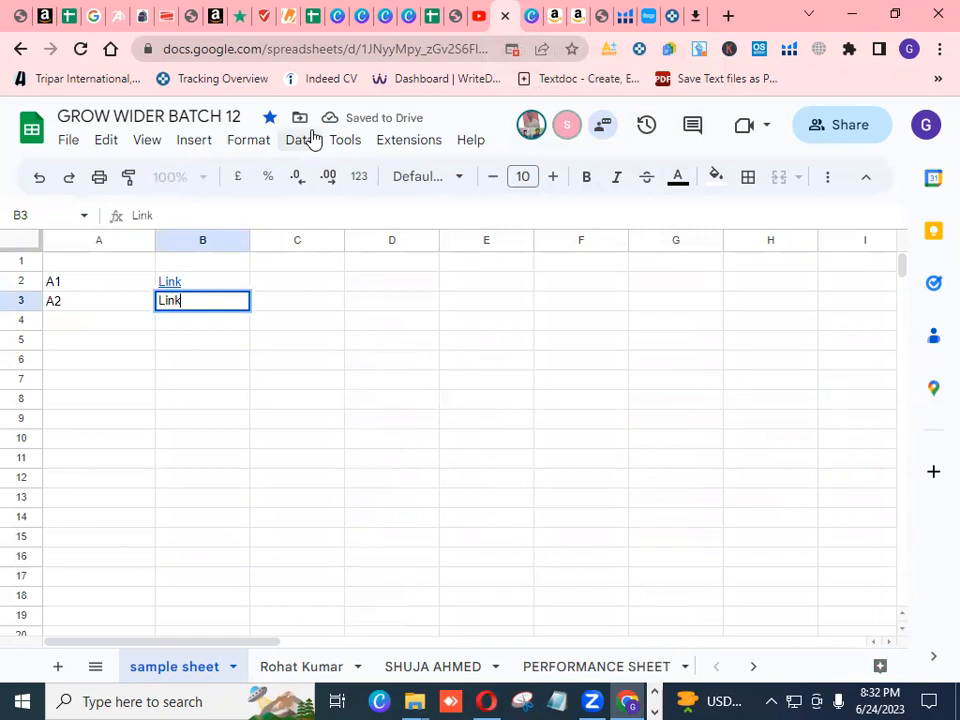
{"action": "left_click", "coordinate": [198, 323]}
{"action": "left_click", "coordinate": [198, 307]}
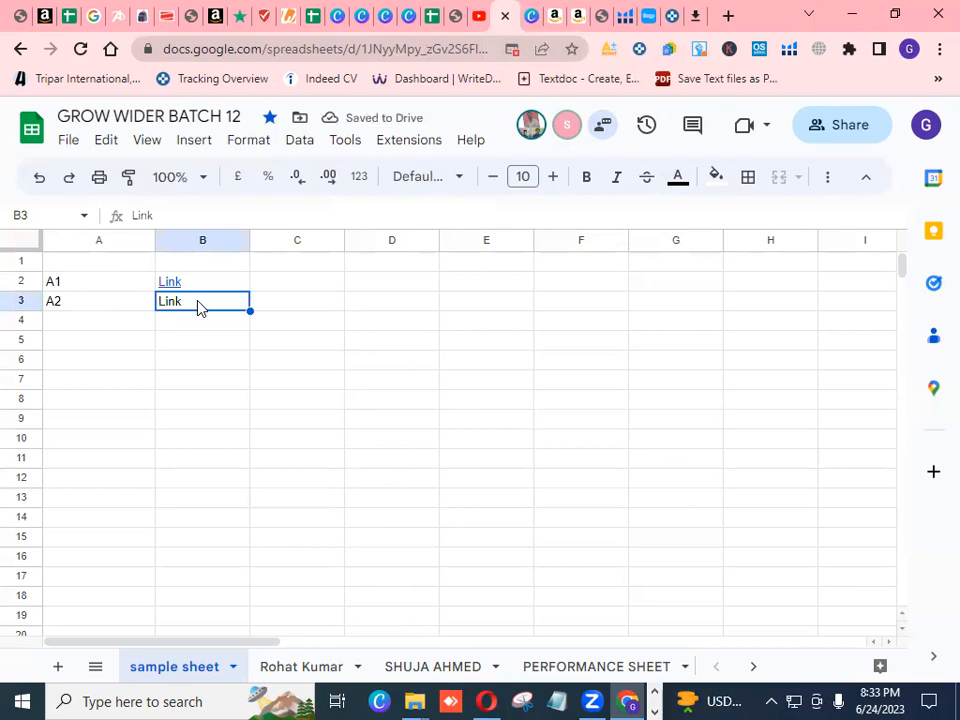
{"action": "scroll", "coordinate": [900, 285], "scroll_direction": "down", "scroll_amount": 15}
{"action": "left_click_drag", "start_coordinate": [900, 285], "coordinate": [902, 266]}
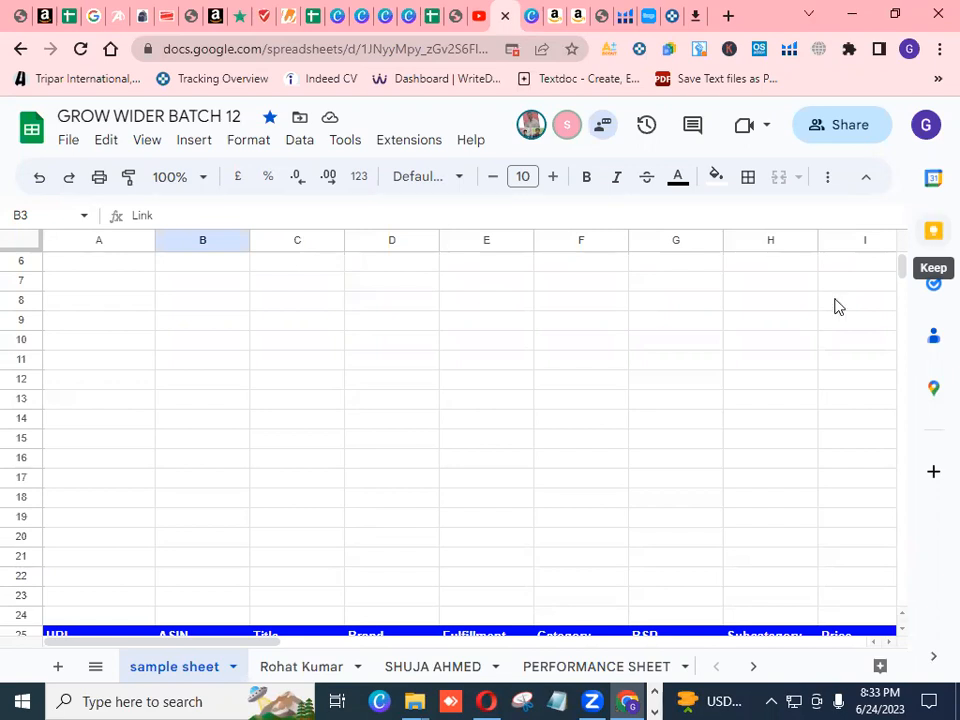
{"action": "scroll", "coordinate": [703, 461], "scroll_direction": "down", "scroll_amount": 4}
{"action": "scroll", "coordinate": [703, 461], "scroll_direction": "down", "scroll_amount": 2}
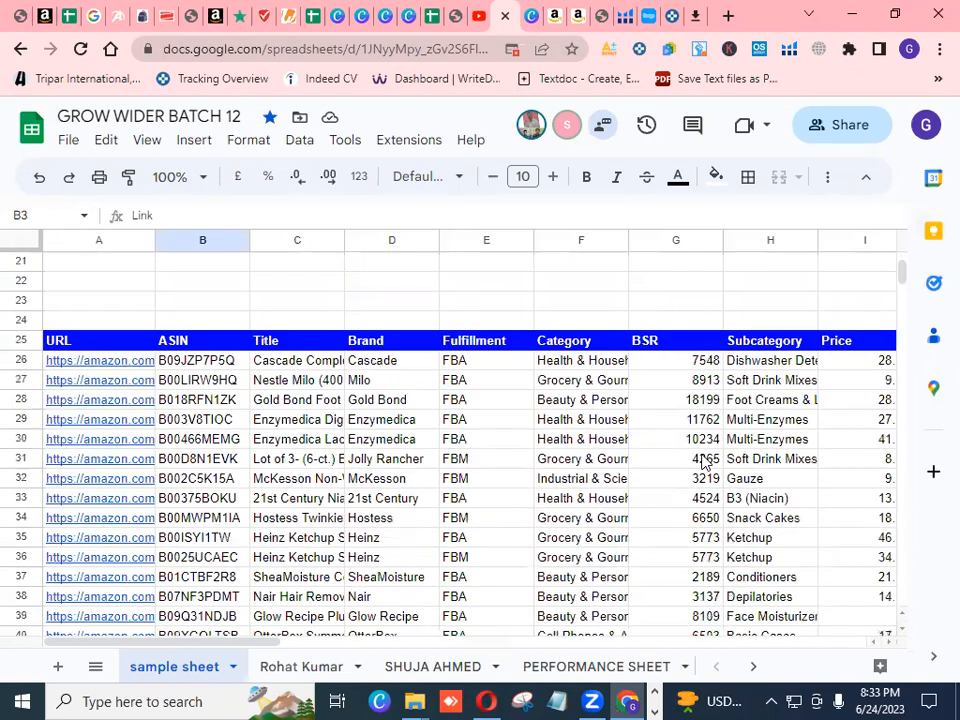
{"action": "scroll", "coordinate": [703, 461], "scroll_direction": "down", "scroll_amount": 2}
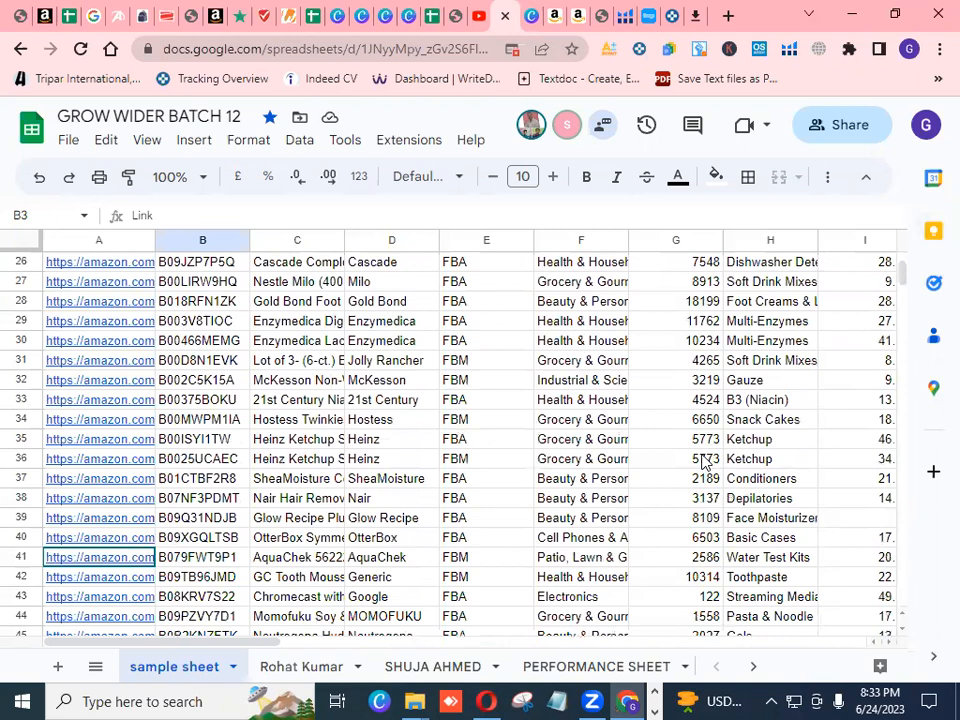
{"action": "scroll", "coordinate": [703, 461], "scroll_direction": "up", "scroll_amount": 1}
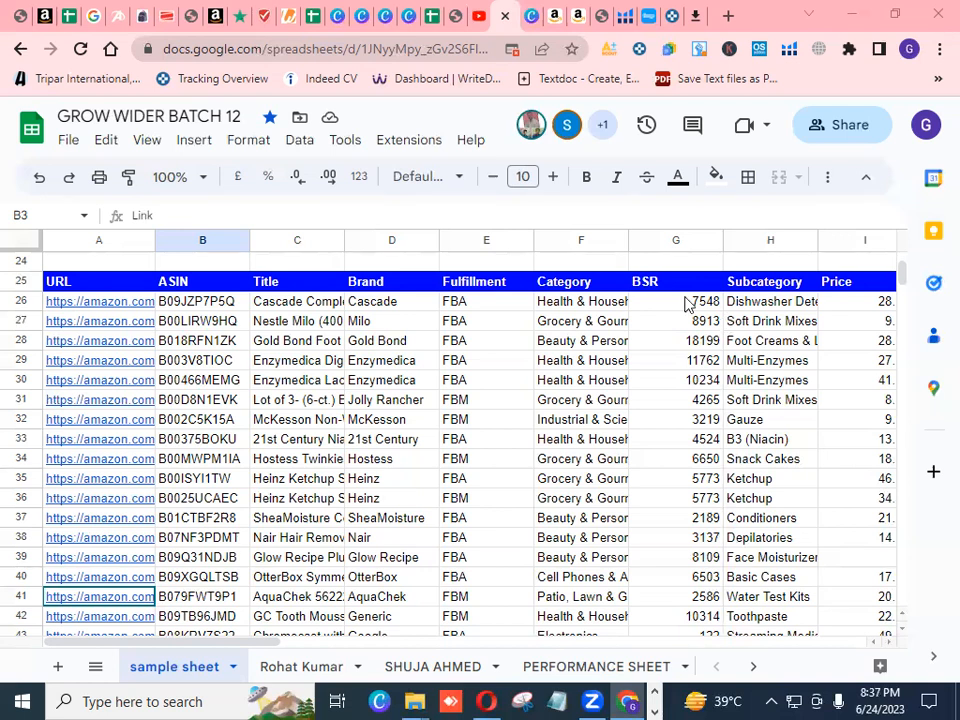
Clear the contents of cells B3 and A3 below the A1 link row
{"action": "left_click_drag", "start_coordinate": [902, 274], "coordinate": [903, 268]}
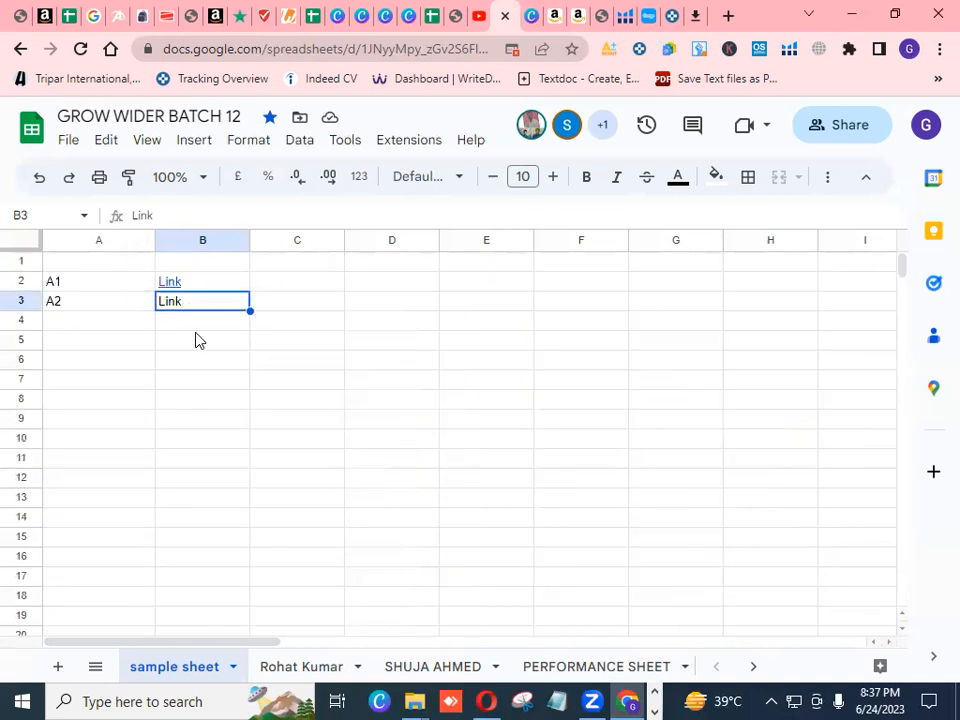
{"action": "left_click", "coordinate": [199, 324]}
{"action": "left_click", "coordinate": [200, 304]}
{"action": "key", "text": "Delete"}
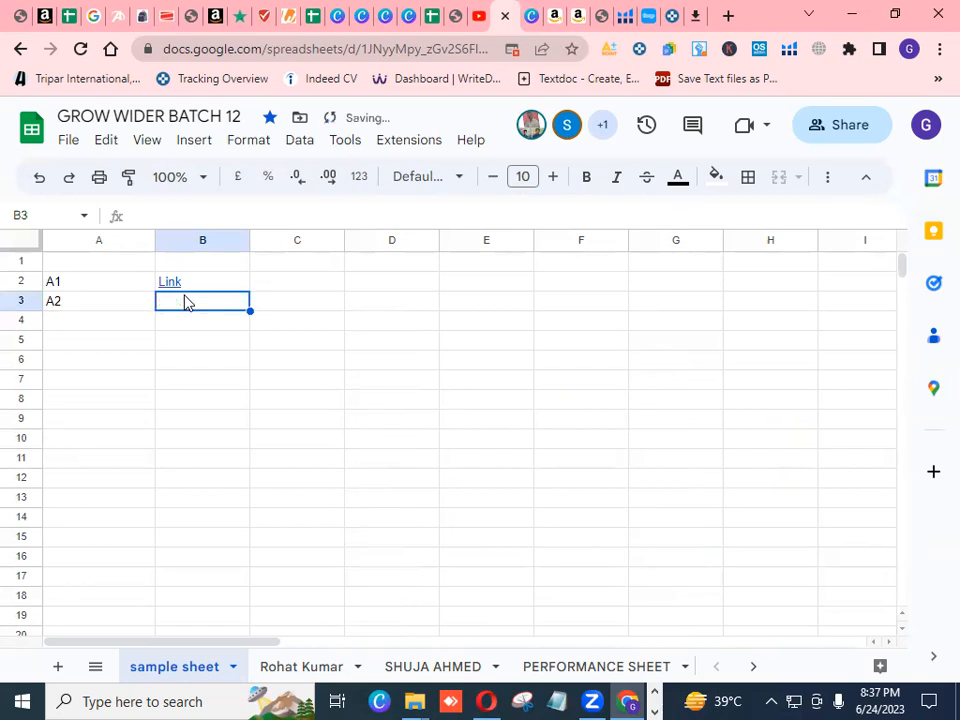
{"action": "left_click", "coordinate": [113, 307]}
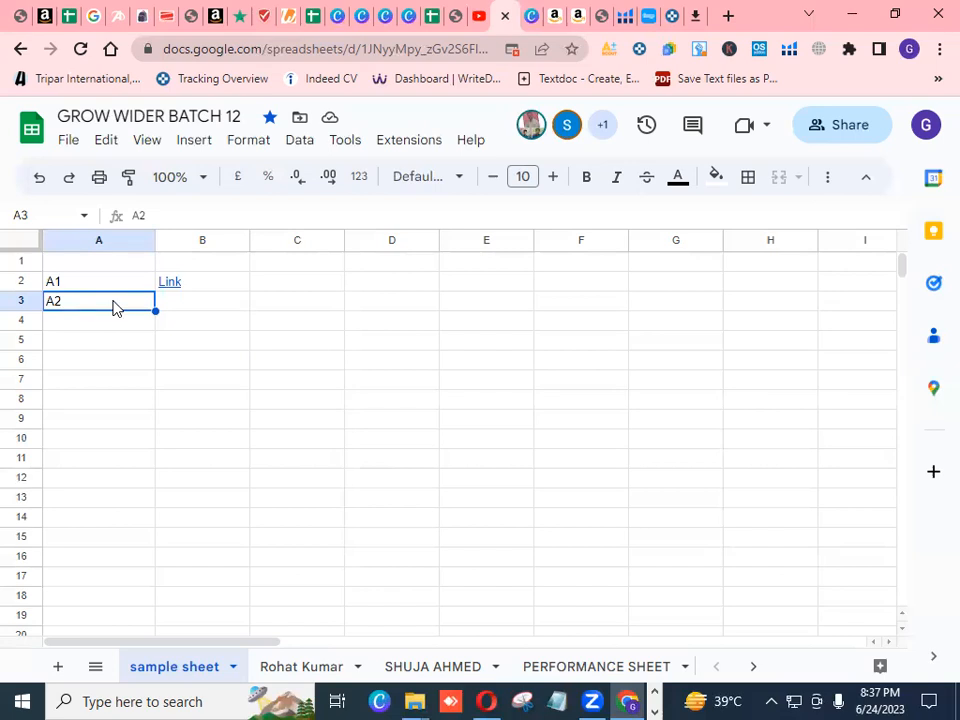
{"action": "key", "text": "Delete"}
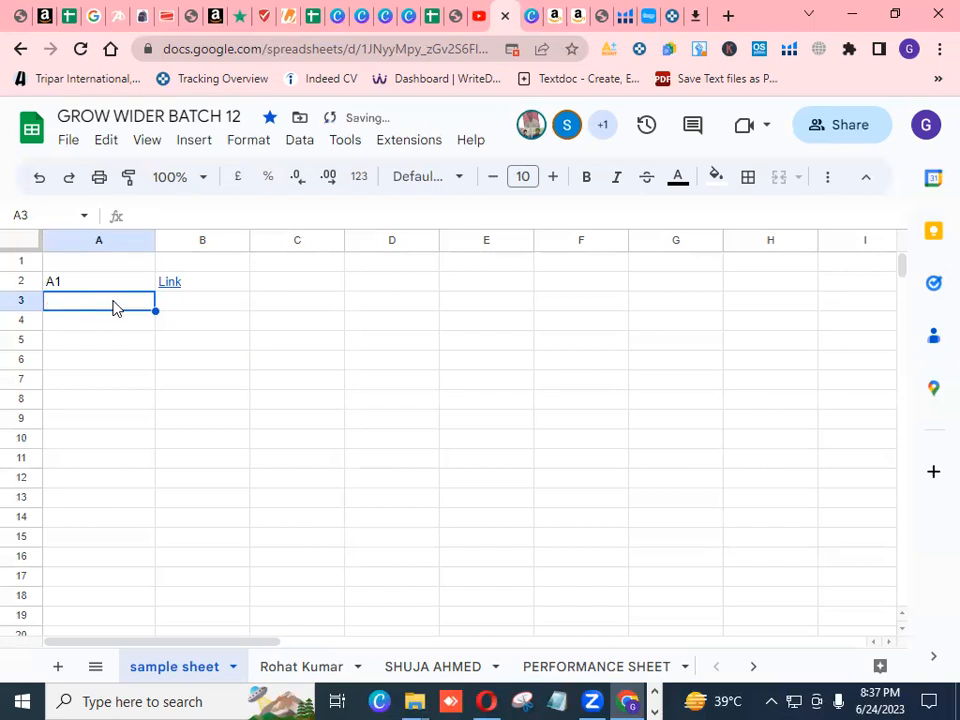
{"action": "left_click", "coordinate": [206, 343]}
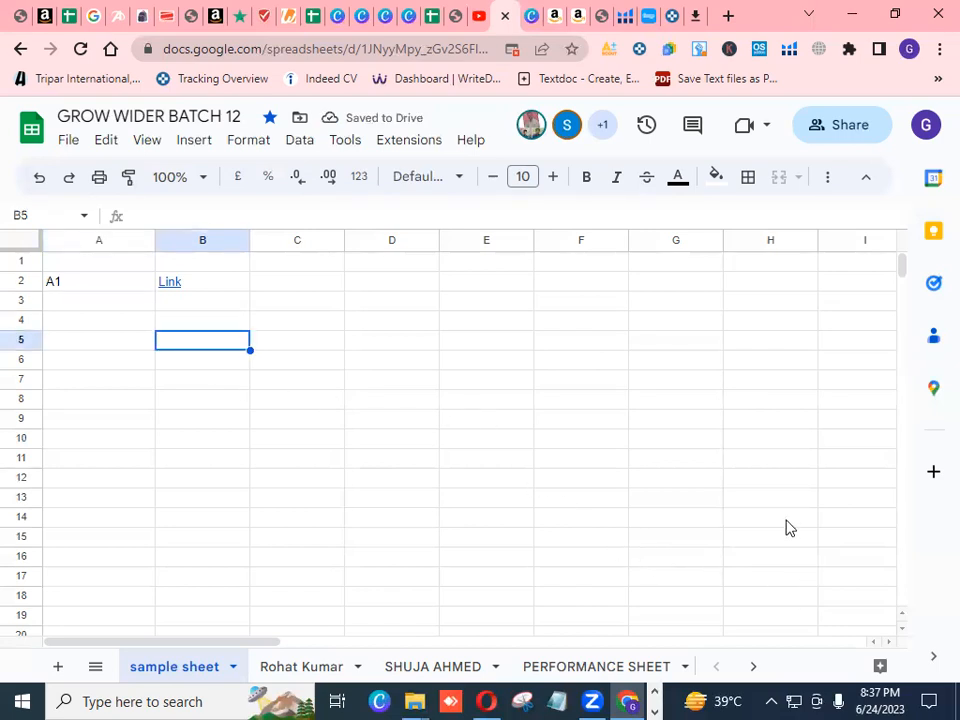